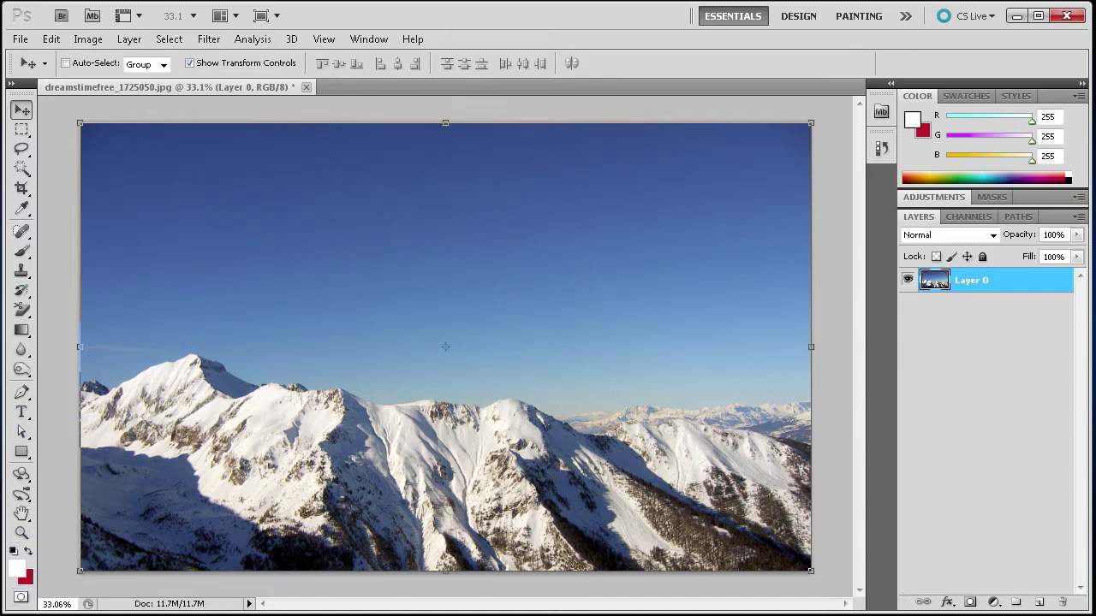
Toggle Quick Mask mode on and back off.
{"action": "left_click", "coordinate": [21, 597]}
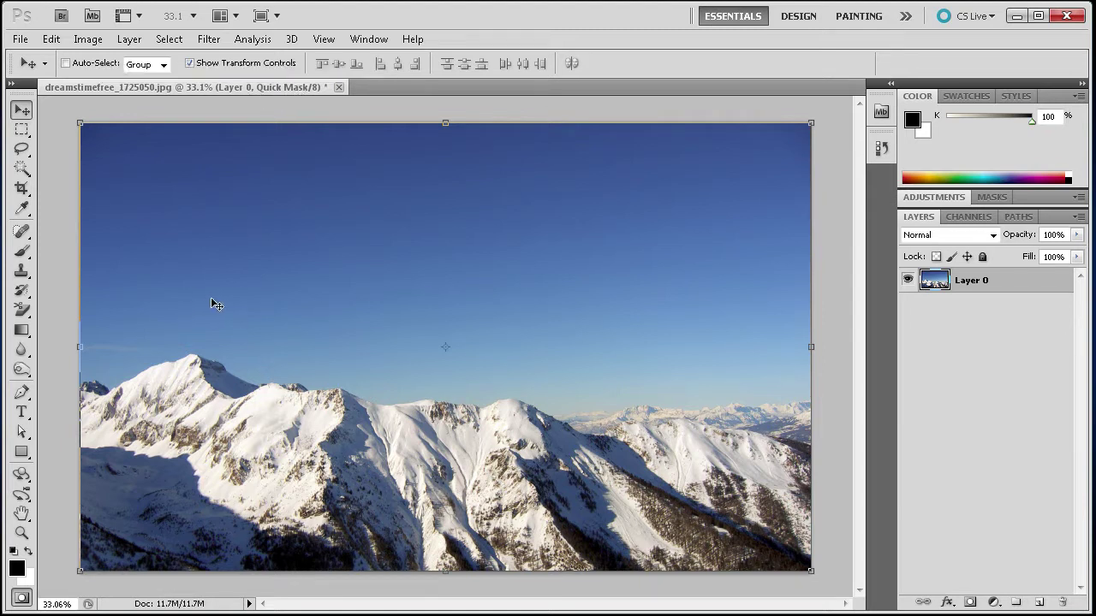
{"action": "key", "text": "q"}
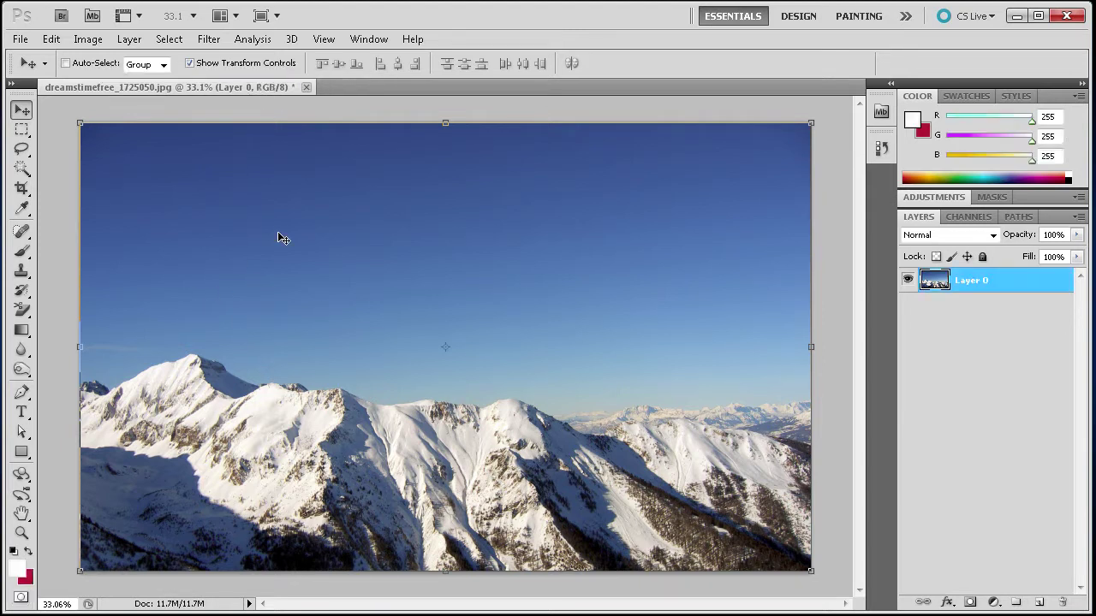
{"action": "key", "text": "q"}
{"action": "key", "text": "q"}
{"action": "key", "text": "q"}
{"action": "key", "text": "q"}
Magic Wand-select the upper sky, adding lower sky areas down to the ridge.
{"action": "left_click", "coordinate": [21, 169]}
{"action": "left_click", "coordinate": [137, 177]}
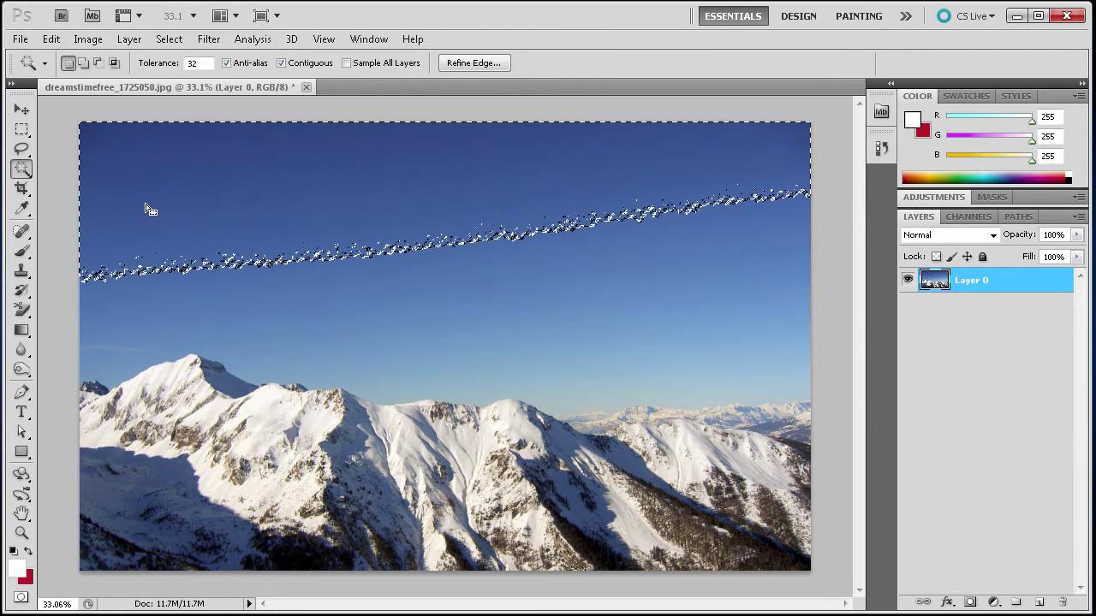
{"action": "left_click", "coordinate": [367, 276], "text": "shift"}
{"action": "left_click", "coordinate": [411, 383], "text": "shift"}
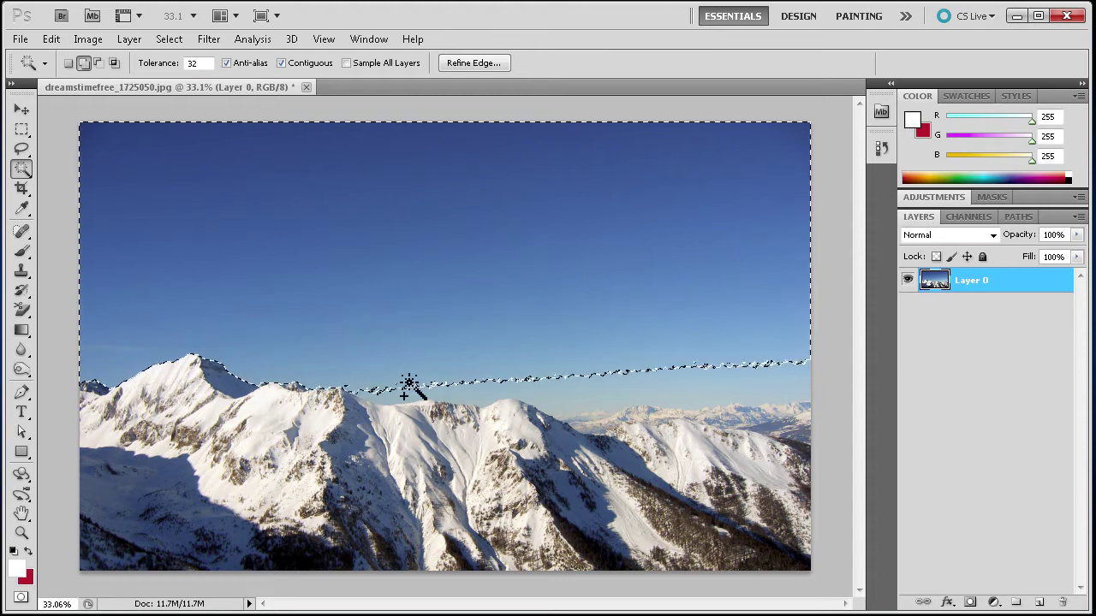
{"action": "left_click", "coordinate": [452, 391], "text": "shift"}
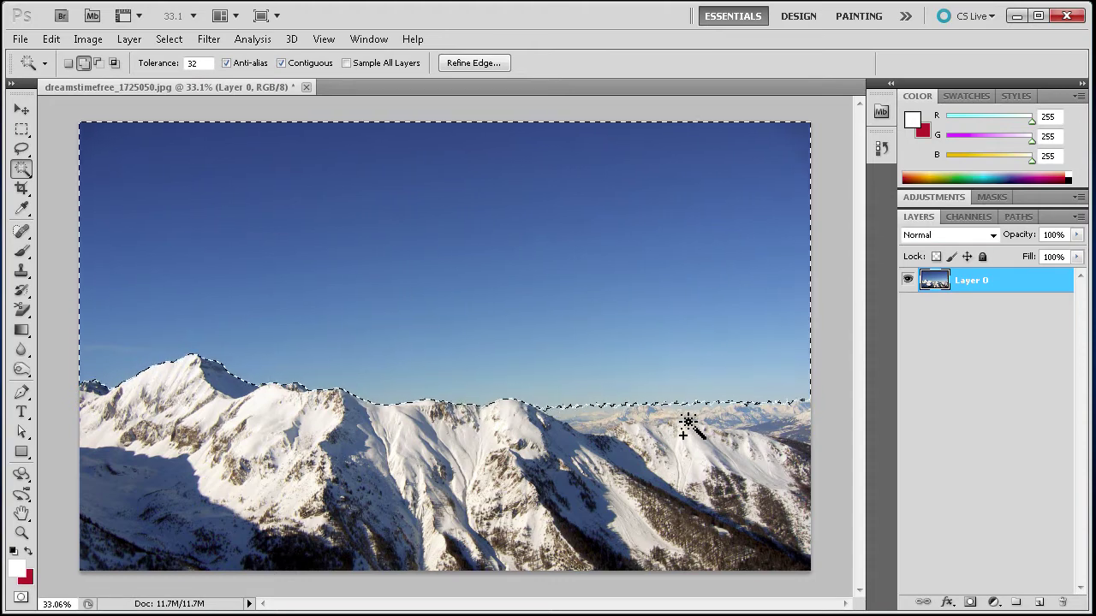
{"action": "left_click", "coordinate": [599, 418]}
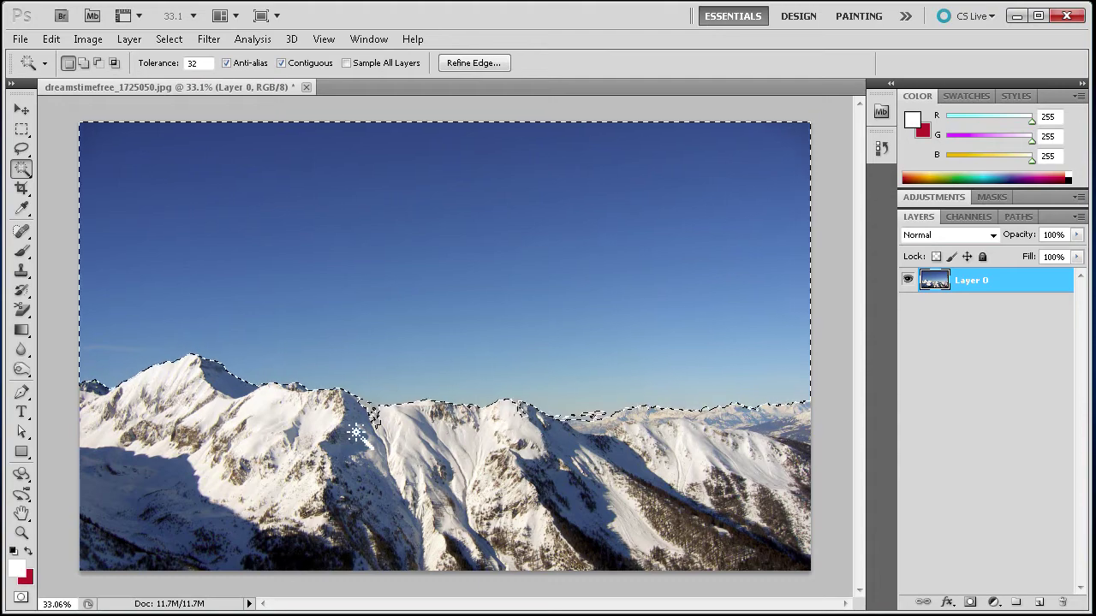
Zoom and pan around the photo to inspect the sky selection along the ridge.
{"action": "scroll", "coordinate": [360, 432], "scroll_direction": "up", "scroll_amount": 5}
{"action": "scroll", "coordinate": [359, 438], "scroll_direction": "up", "scroll_amount": 2}
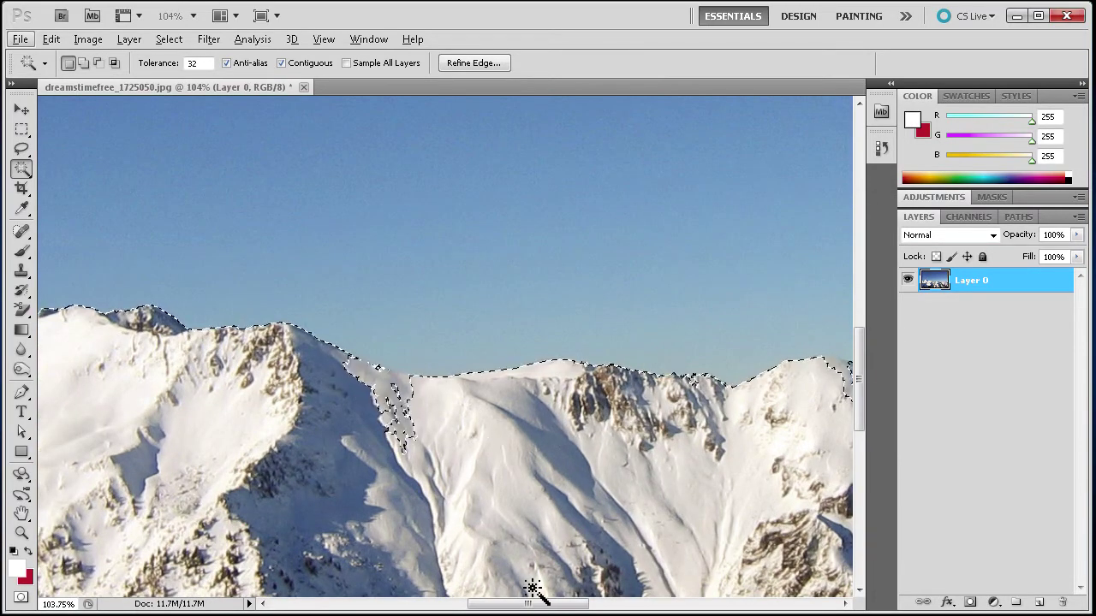
{"action": "mouse_move", "coordinate": [531, 603]}
{"action": "left_mouse_down"}
{"action": "mouse_move", "coordinate": [691, 607]}
{"action": "mouse_move", "coordinate": [420, 606]}
{"action": "mouse_move", "coordinate": [531, 608]}
{"action": "left_mouse_up"}
{"action": "scroll", "coordinate": [497, 472], "scroll_direction": "down", "scroll_amount": 4}
{"action": "key", "text": "alt"}
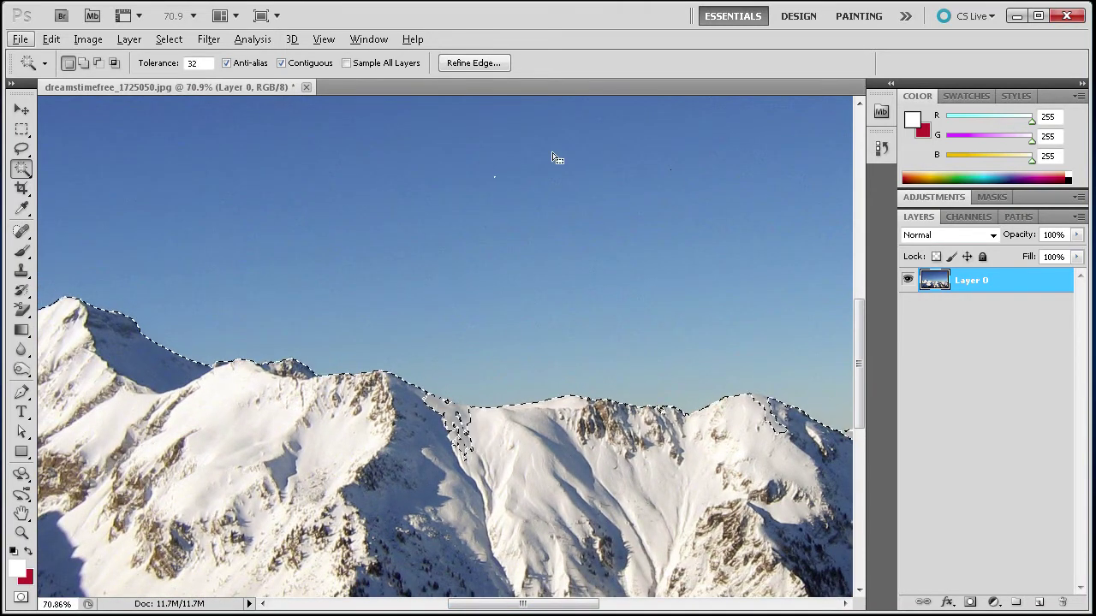
{"action": "key", "text": "shift"}
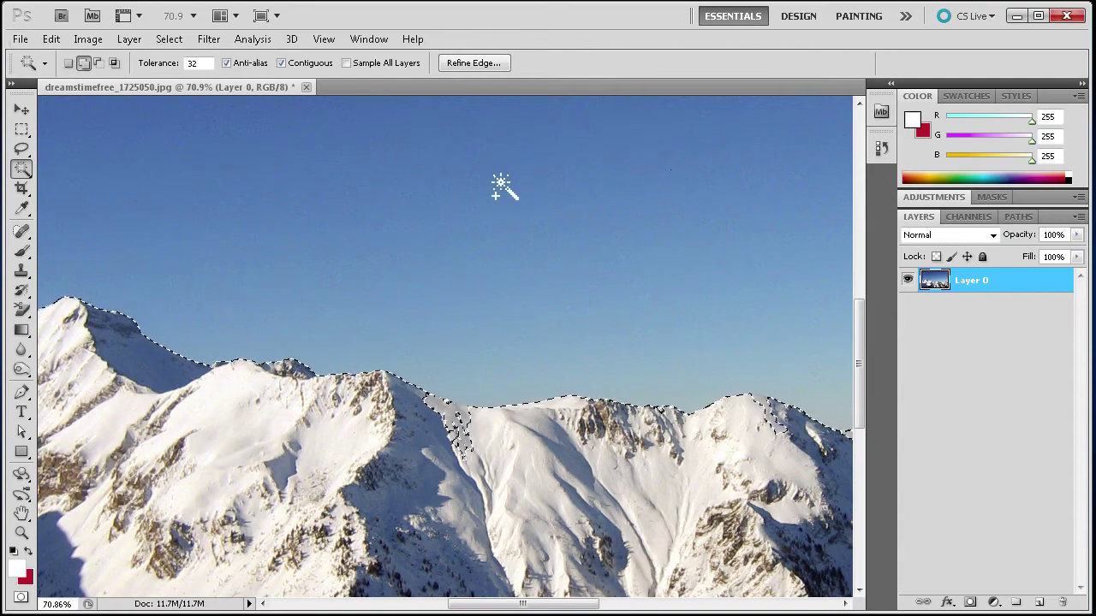
{"action": "mouse_move", "coordinate": [559, 604]}
{"action": "left_mouse_down"}
{"action": "mouse_move", "coordinate": [685, 604]}
{"action": "mouse_move", "coordinate": [501, 604]}
{"action": "mouse_move", "coordinate": [560, 604]}
{"action": "left_mouse_up"}
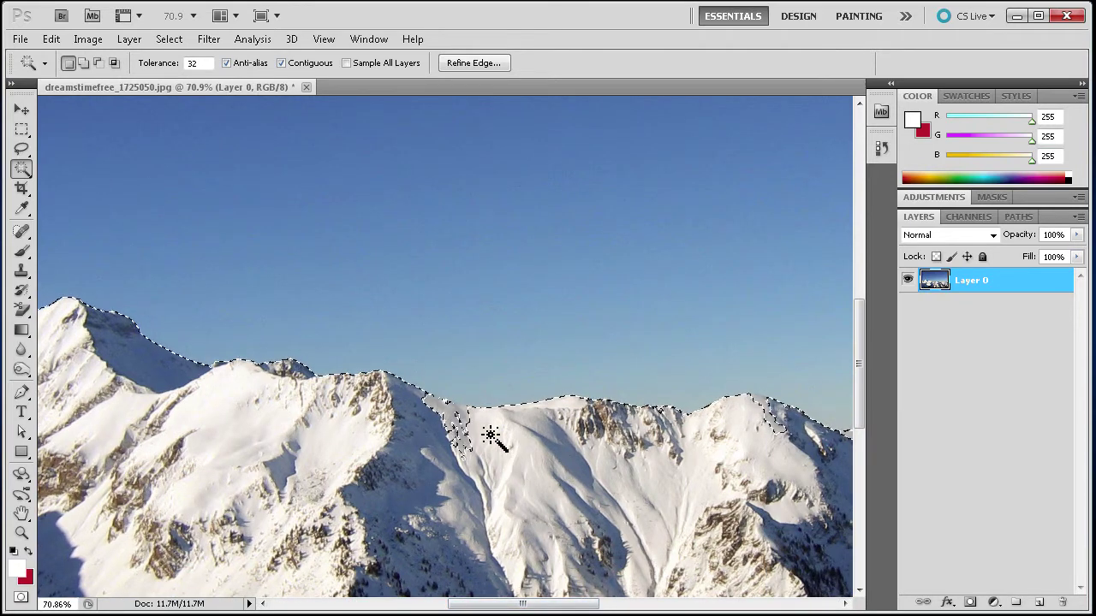
Zoom out and confirm Quick Mask Options: red overlay at 50% opacity over masked areas.
{"action": "key", "text": "q"}
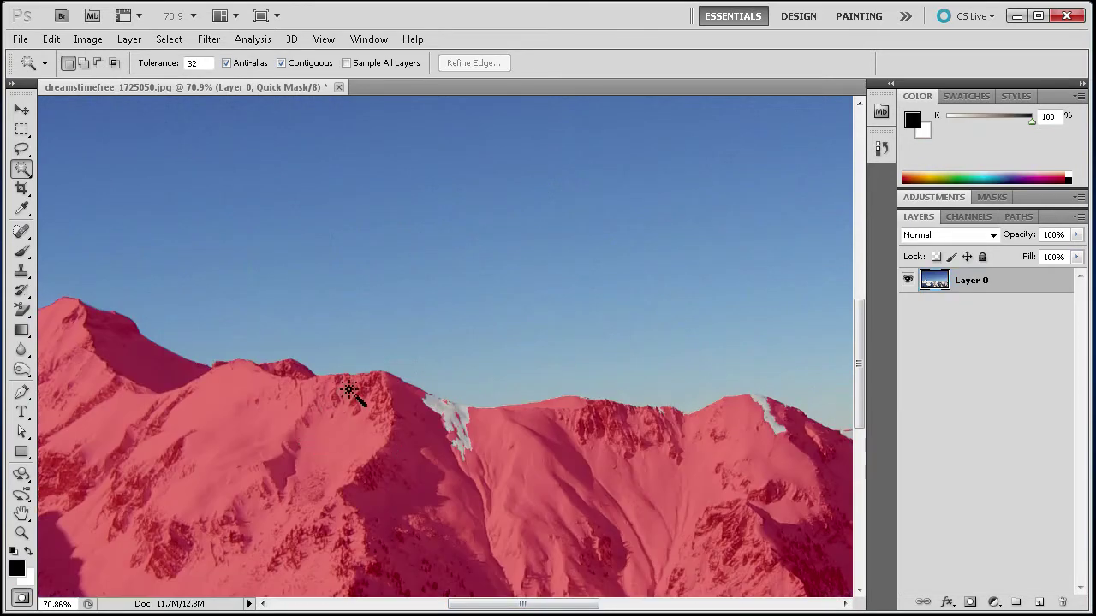
{"action": "scroll", "coordinate": [315, 354], "scroll_direction": "down", "scroll_amount": 5}
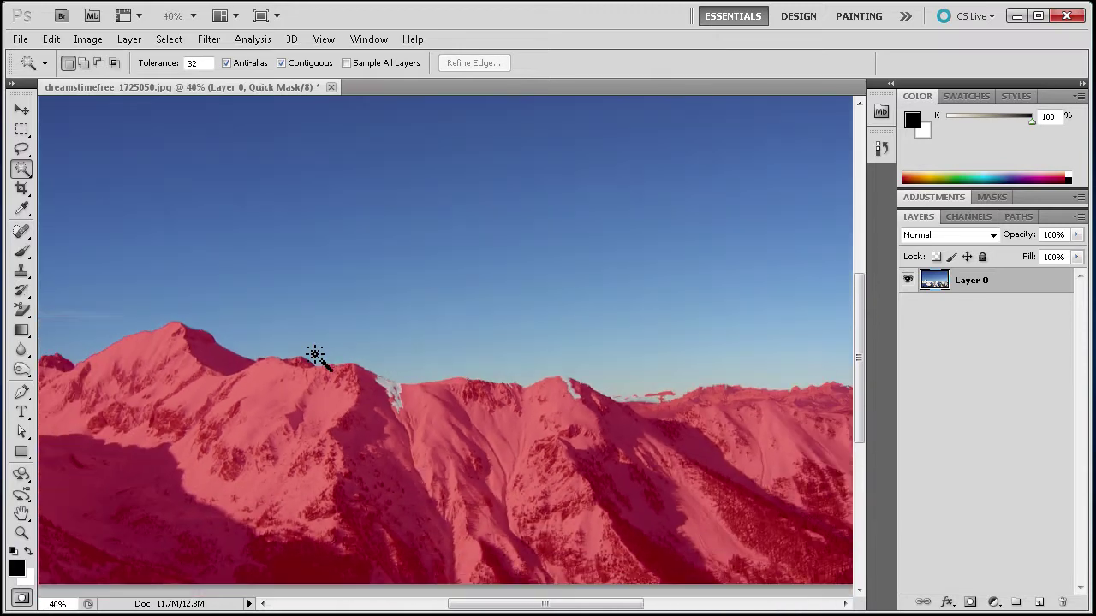
{"action": "scroll", "coordinate": [318, 376], "scroll_direction": "down", "scroll_amount": 1}
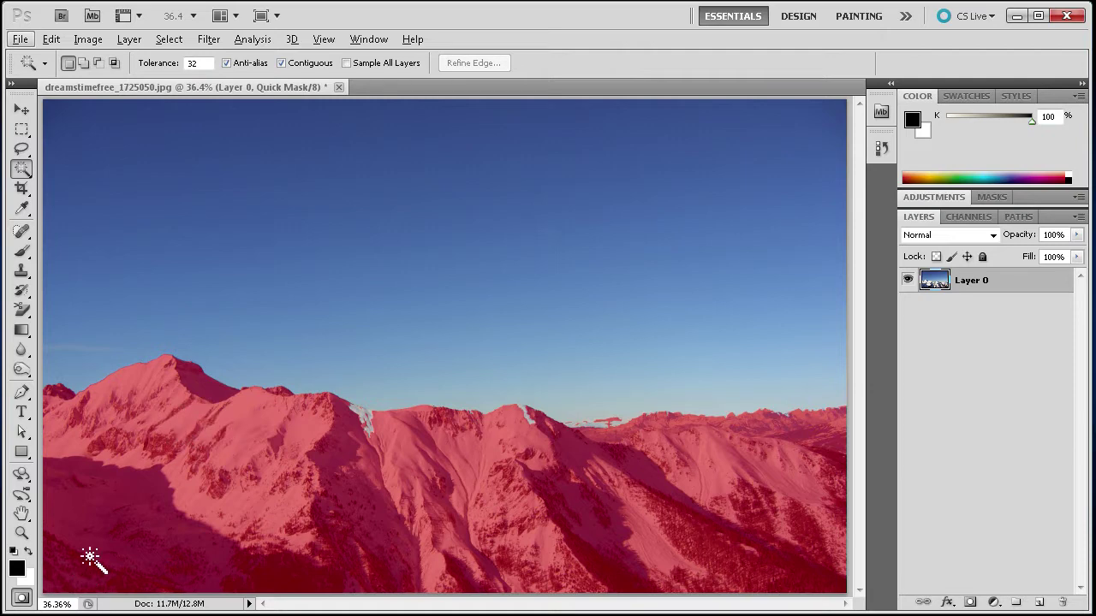
{"action": "double_click", "coordinate": [22, 597]}
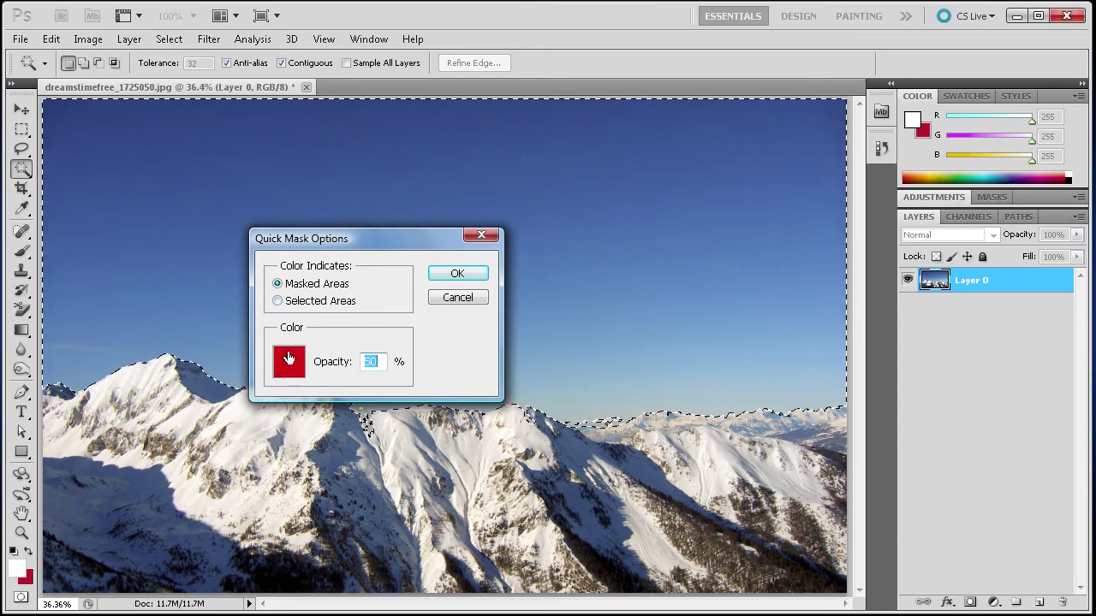
{"action": "left_click", "coordinate": [463, 274]}
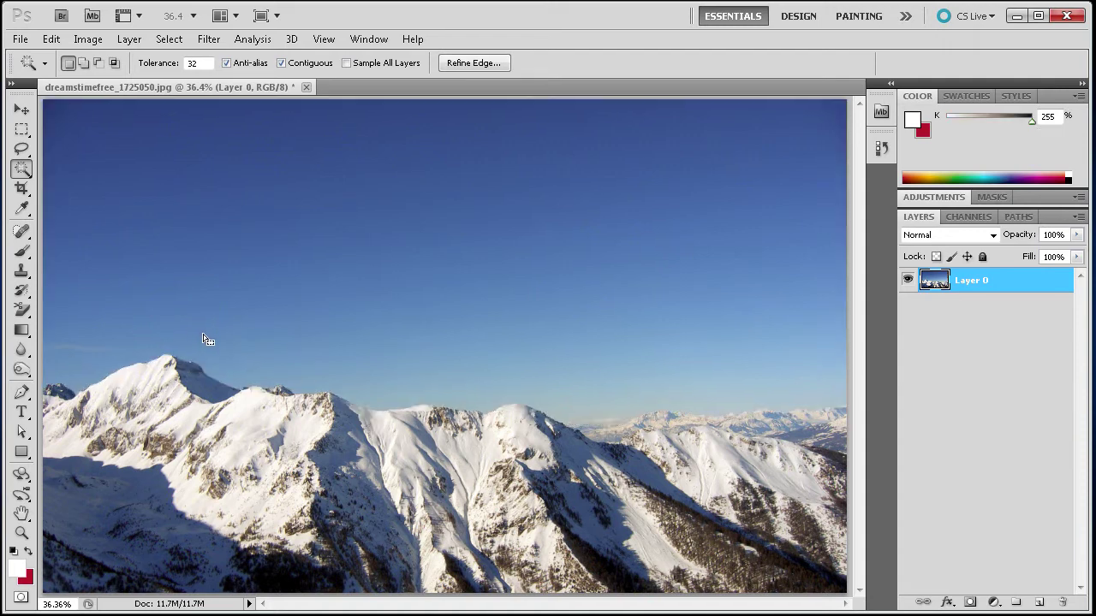
{"action": "key", "text": "q"}
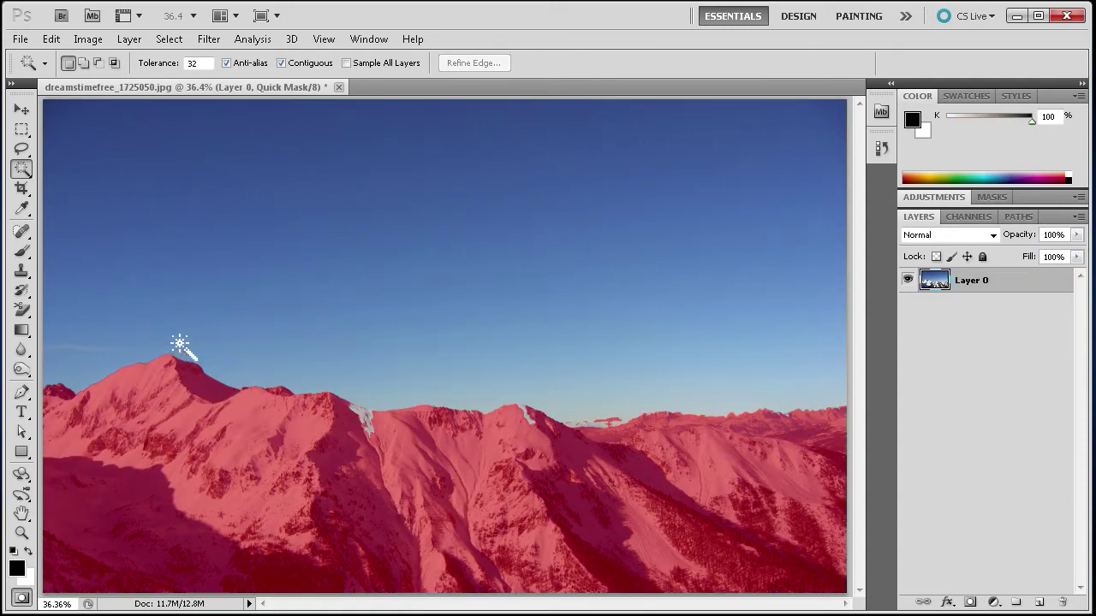
Return to Quick Mask and pick the Brush tool, enlarged to 300 px.
{"action": "left_click", "coordinate": [21, 598]}
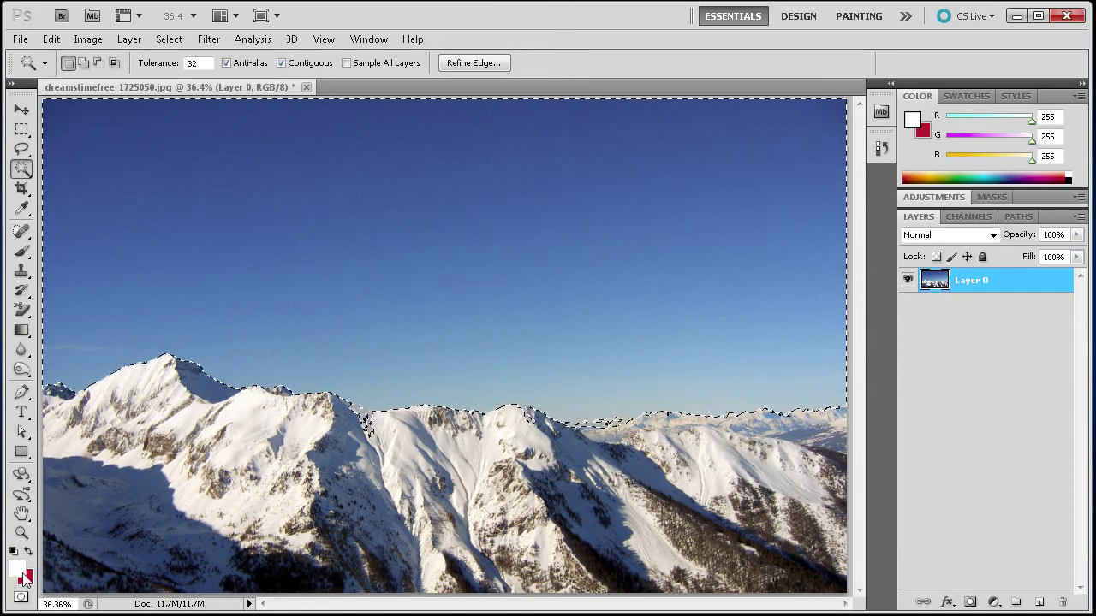
{"action": "key", "text": "q"}
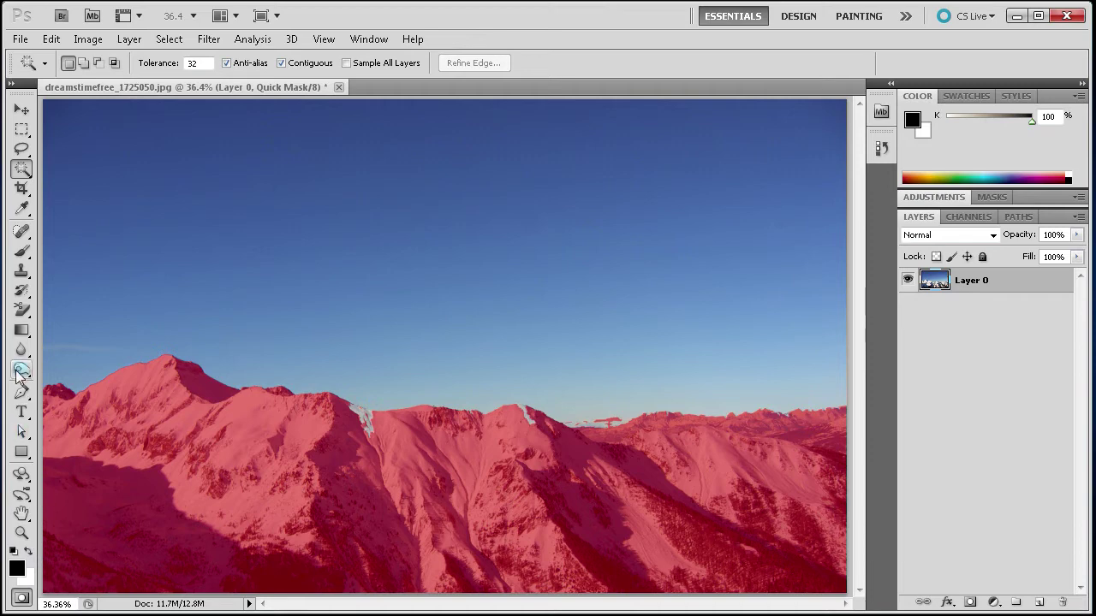
{"action": "left_click", "coordinate": [22, 251]}
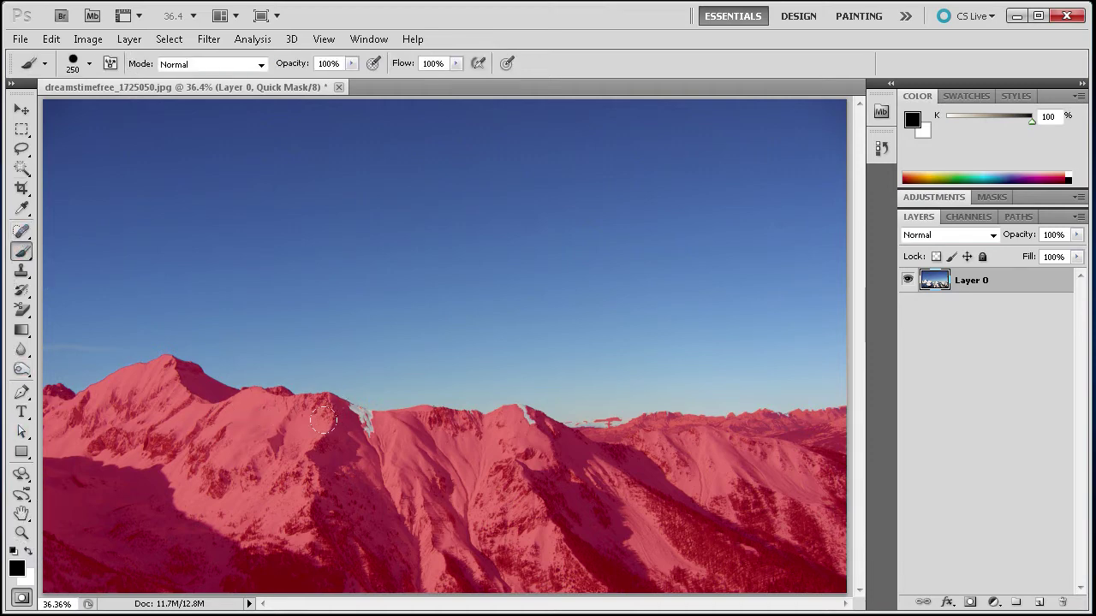
{"action": "key", "text": "bracketright"}
{"action": "scroll", "coordinate": [326, 425], "scroll_direction": "up", "scroll_amount": 8}
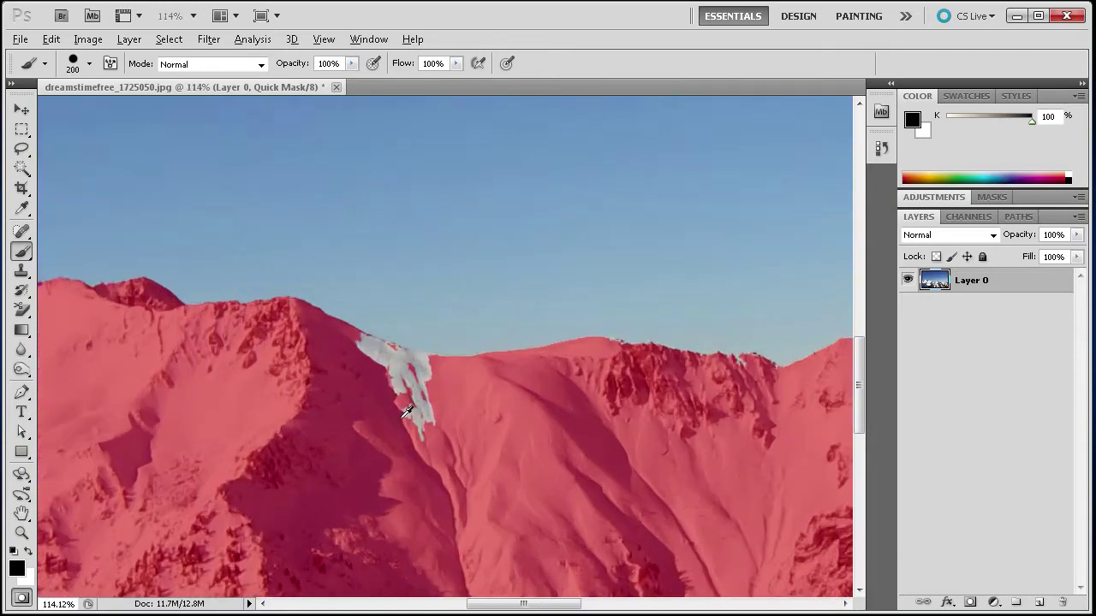
{"action": "key", "text": "alt"}
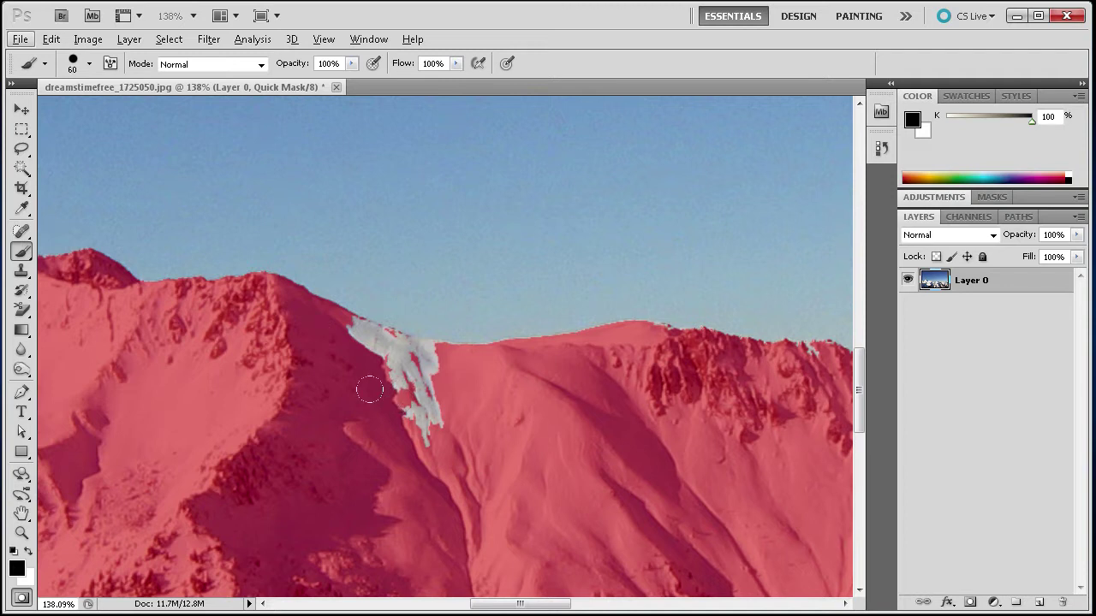
Paint black over the snow gully and a light ridge patch, then set white as painting colour.
{"action": "mouse_move", "coordinate": [374, 390]}
{"action": "left_mouse_down"}
{"action": "mouse_move", "coordinate": [318, 334]}
{"action": "mouse_move", "coordinate": [358, 363]}
{"action": "mouse_move", "coordinate": [404, 371]}
{"action": "mouse_move", "coordinate": [394, 353]}
{"action": "mouse_move", "coordinate": [323, 328]}
{"action": "mouse_move", "coordinate": [399, 351]}
{"action": "left_mouse_up"}
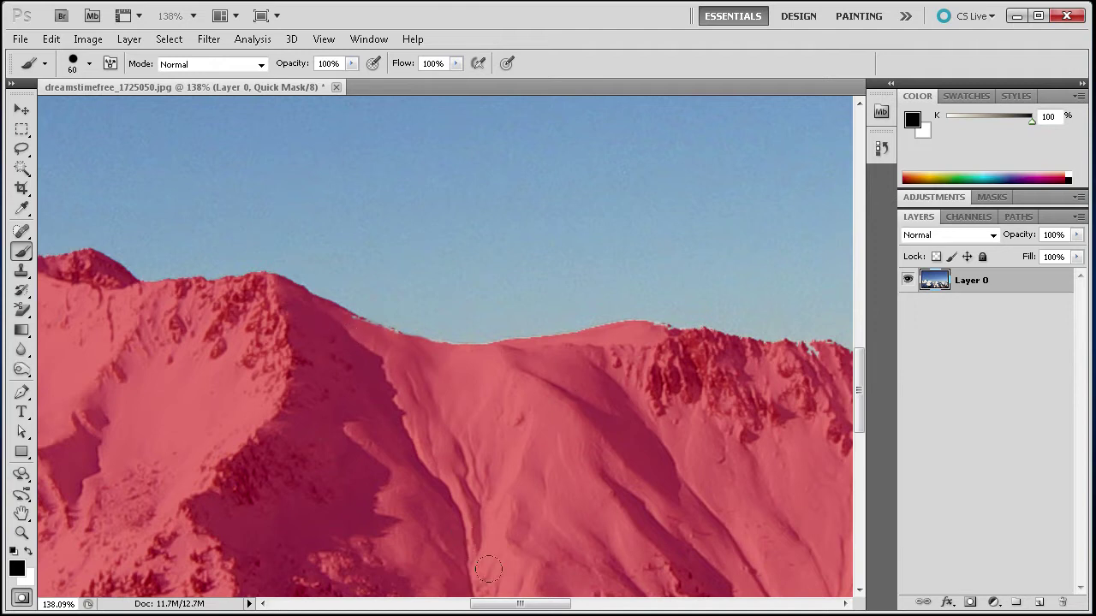
{"action": "scroll", "coordinate": [471, 462], "scroll_direction": "right", "scroll_amount": 5}
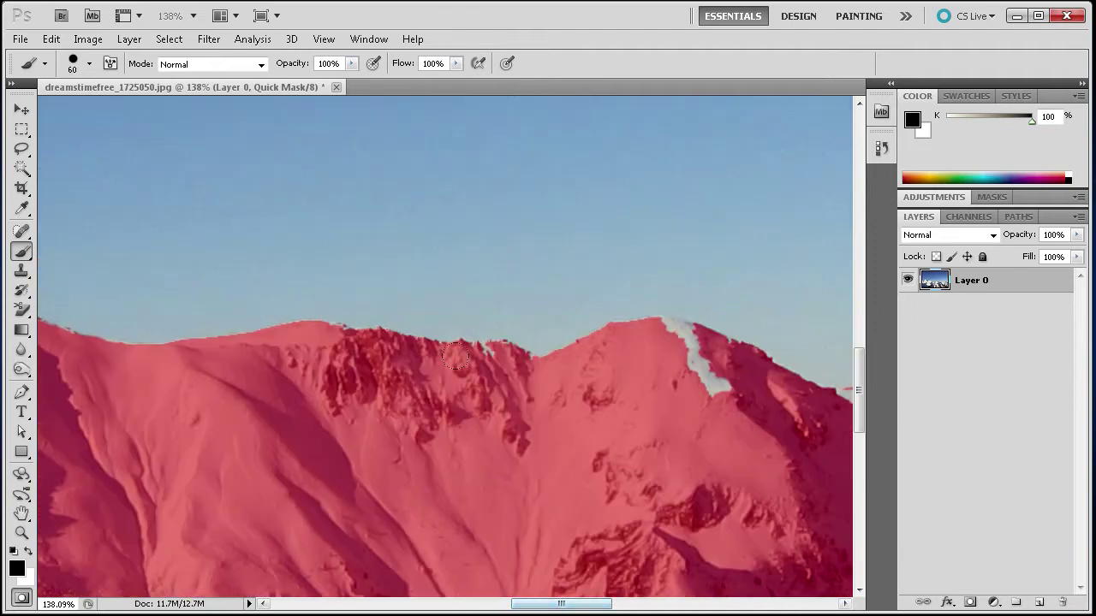
{"action": "left_click_drag", "start_coordinate": [459, 356], "coordinate": [492, 350]}
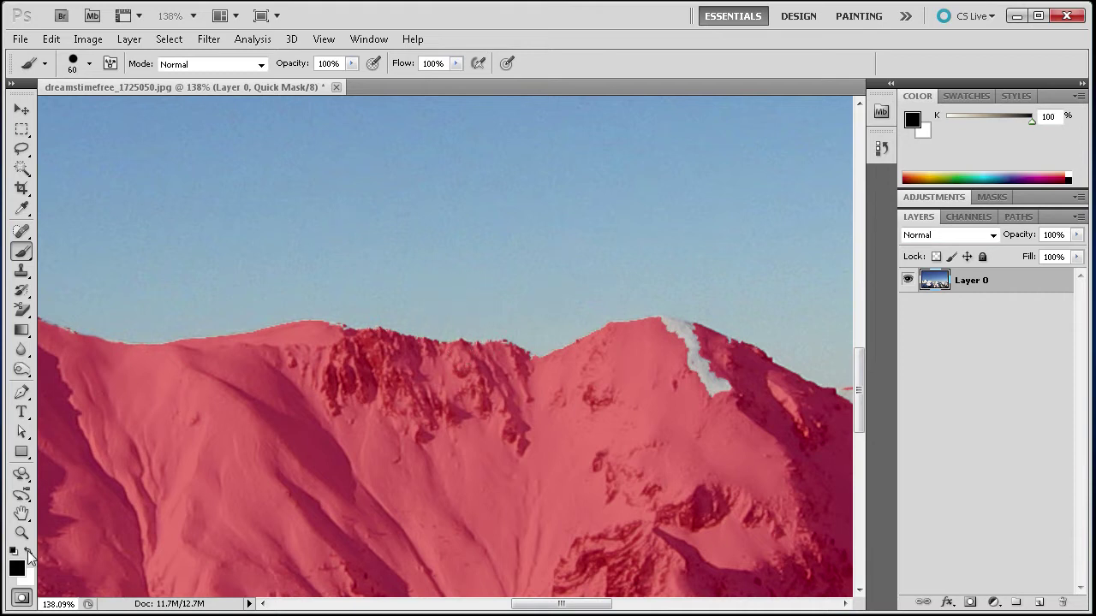
{"action": "left_click", "coordinate": [28, 553]}
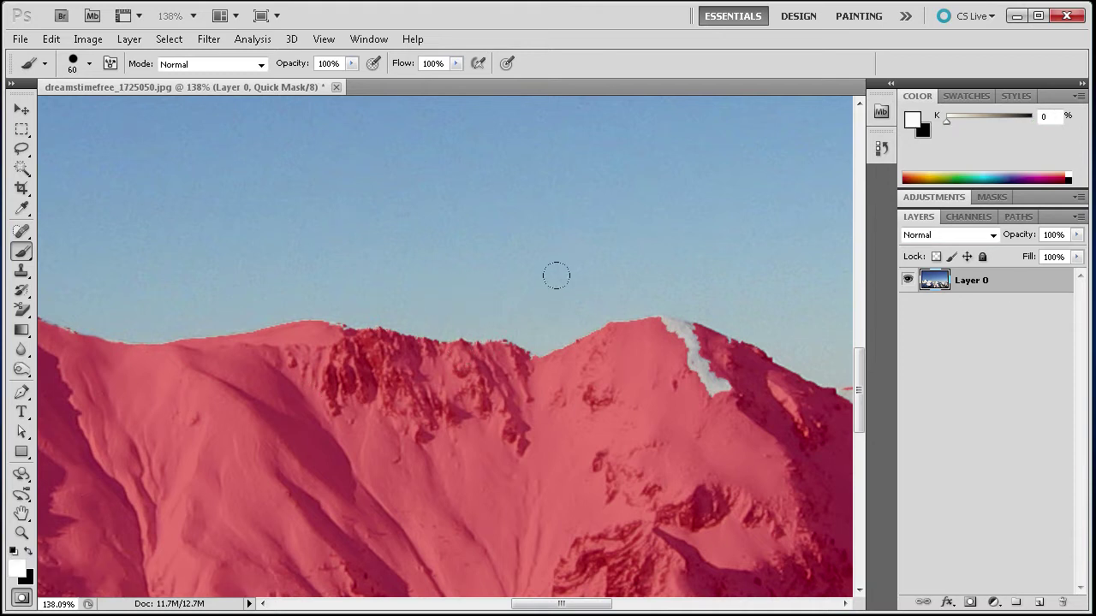
Unmask the right snowy peak, then re-mask its left part and the ridge-top snow patch.
{"action": "left_click_drag", "start_coordinate": [630, 285], "coordinate": [627, 281]}
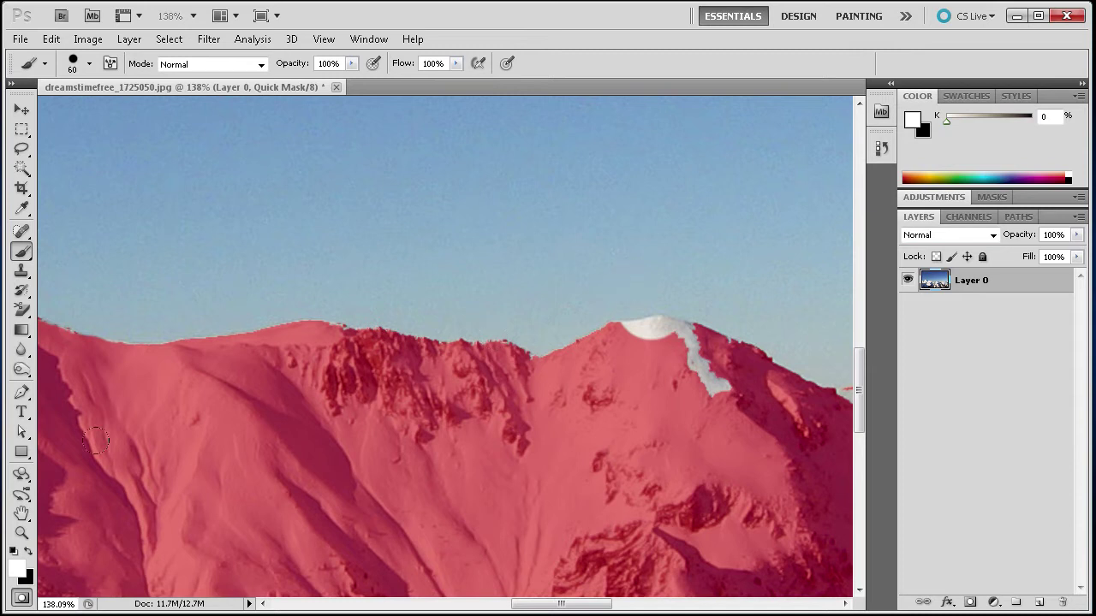
{"action": "left_click", "coordinate": [27, 554]}
{"action": "left_click_drag", "start_coordinate": [655, 325], "coordinate": [618, 332]}
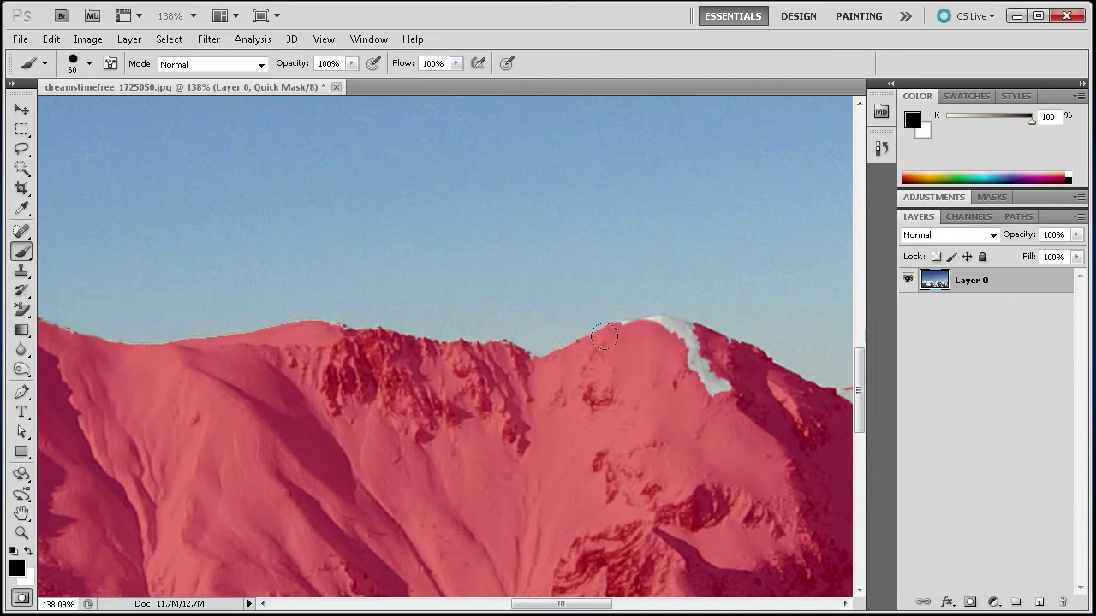
{"action": "mouse_move", "coordinate": [607, 324]}
{"action": "left_mouse_down"}
{"action": "mouse_move", "coordinate": [651, 329]}
{"action": "mouse_move", "coordinate": [707, 376]}
{"action": "mouse_move", "coordinate": [676, 338]}
{"action": "mouse_move", "coordinate": [601, 320]}
{"action": "mouse_move", "coordinate": [612, 323]}
{"action": "left_mouse_up"}
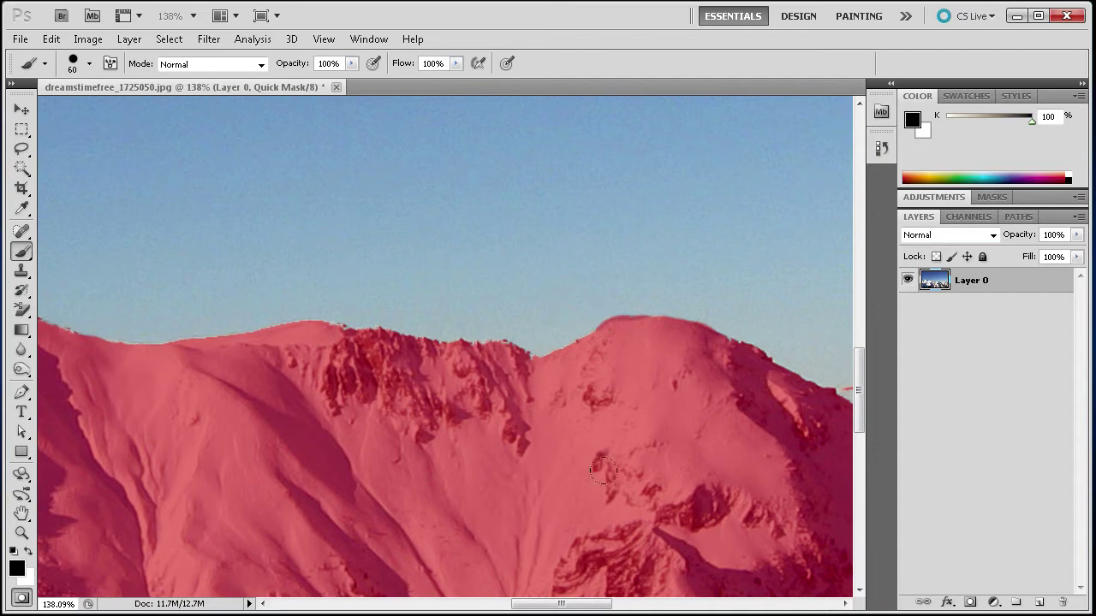
{"action": "left_click_drag", "start_coordinate": [582, 604], "coordinate": [641, 603]}
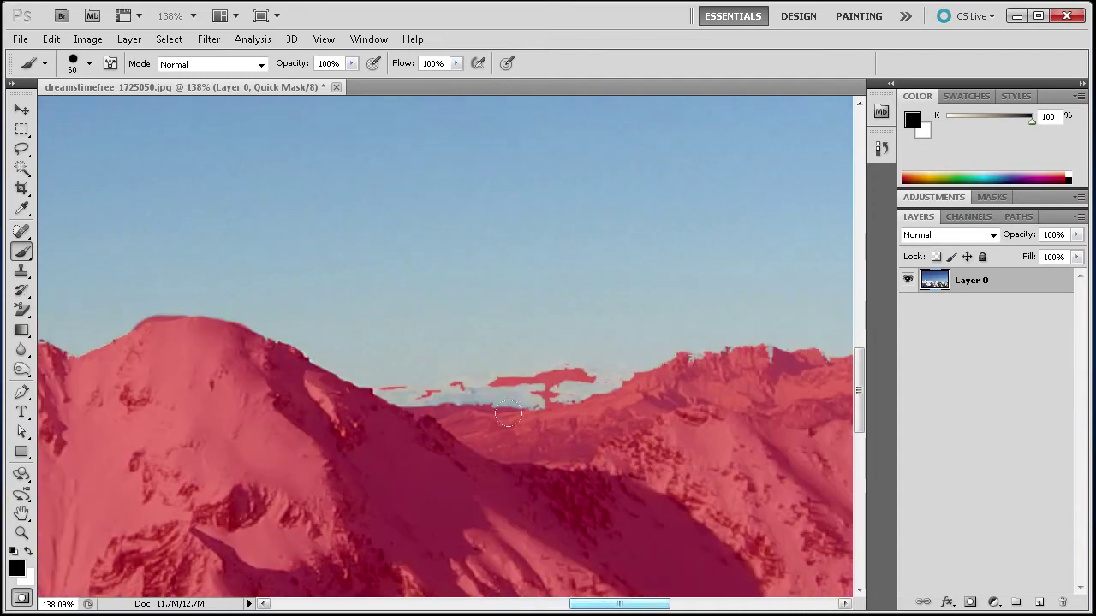
Mask the white snow and sky gaps along the ridge, shrinking the brush to 10 px.
{"action": "mouse_move", "coordinate": [369, 402]}
{"action": "left_mouse_down"}
{"action": "mouse_move", "coordinate": [413, 400]}
{"action": "mouse_move", "coordinate": [391, 399]}
{"action": "mouse_move", "coordinate": [538, 385]}
{"action": "mouse_move", "coordinate": [488, 391]}
{"action": "mouse_move", "coordinate": [549, 372]}
{"action": "mouse_move", "coordinate": [574, 387]}
{"action": "mouse_move", "coordinate": [599, 389]}
{"action": "mouse_move", "coordinate": [601, 378]}
{"action": "mouse_move", "coordinate": [631, 400]}
{"action": "mouse_move", "coordinate": [679, 362]}
{"action": "mouse_move", "coordinate": [744, 359]}
{"action": "left_mouse_up"}
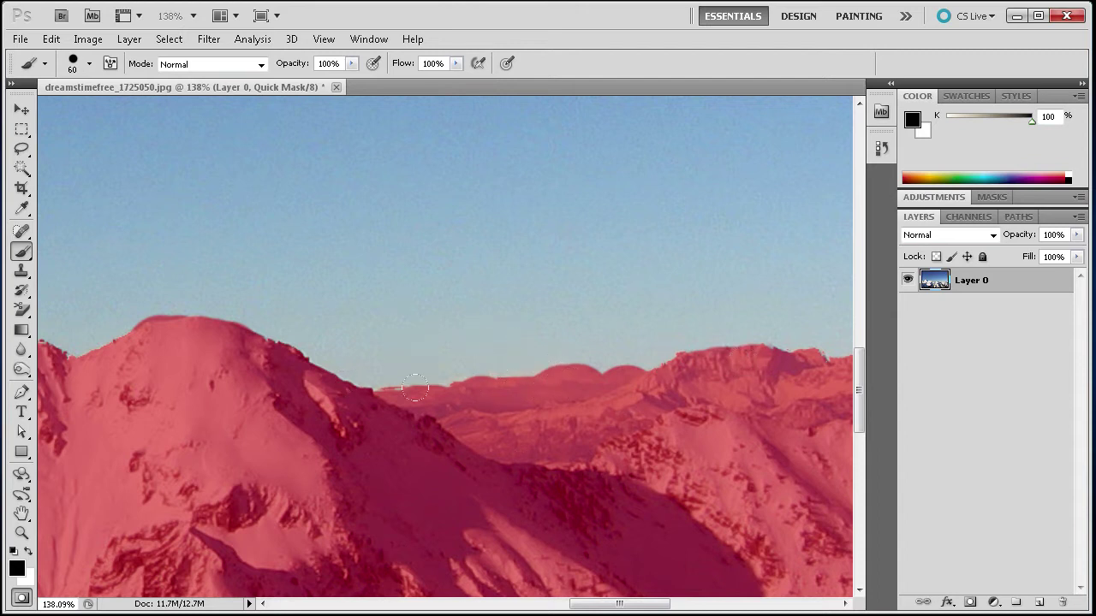
{"action": "left_click_drag", "start_coordinate": [381, 401], "coordinate": [378, 399]}
{"action": "key", "text": "bracketleft"}
{"action": "key", "text": "bracketleft"}
{"action": "key", "text": "bracketleft"}
{"action": "key", "text": "bracketleft"}
{"action": "key", "text": "bracketleft"}
{"action": "key", "text": "bracketleft"}
{"action": "key", "text": "bracketleft"}
{"action": "key", "text": "bracketleft"}
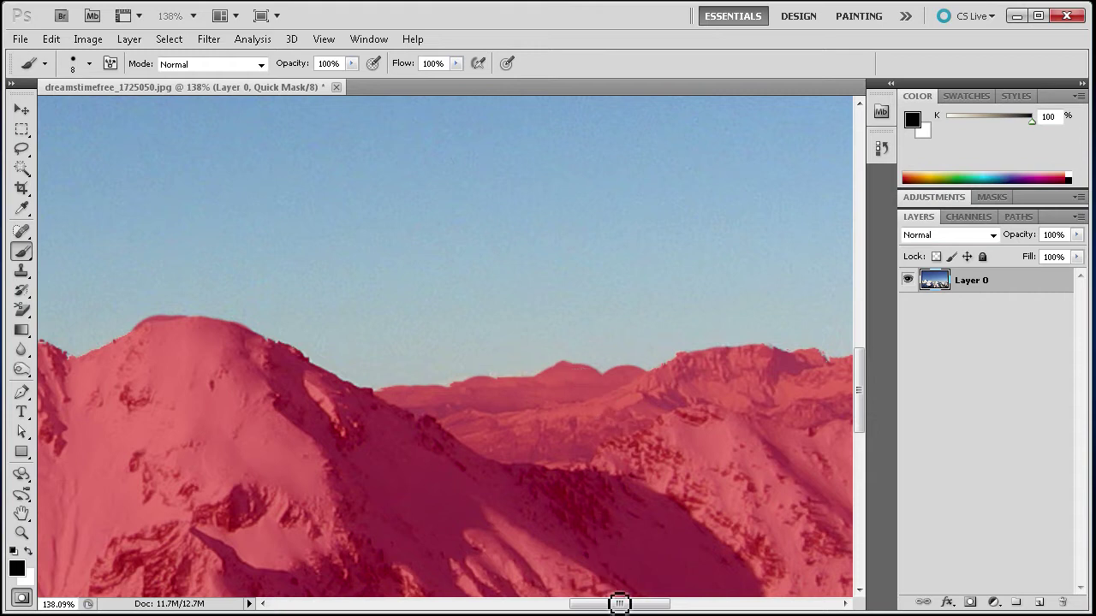
{"action": "left_click_drag", "start_coordinate": [619, 605], "coordinate": [698, 610]}
{"action": "key", "text": "bracketright"}
{"action": "key", "text": "bracketright"}
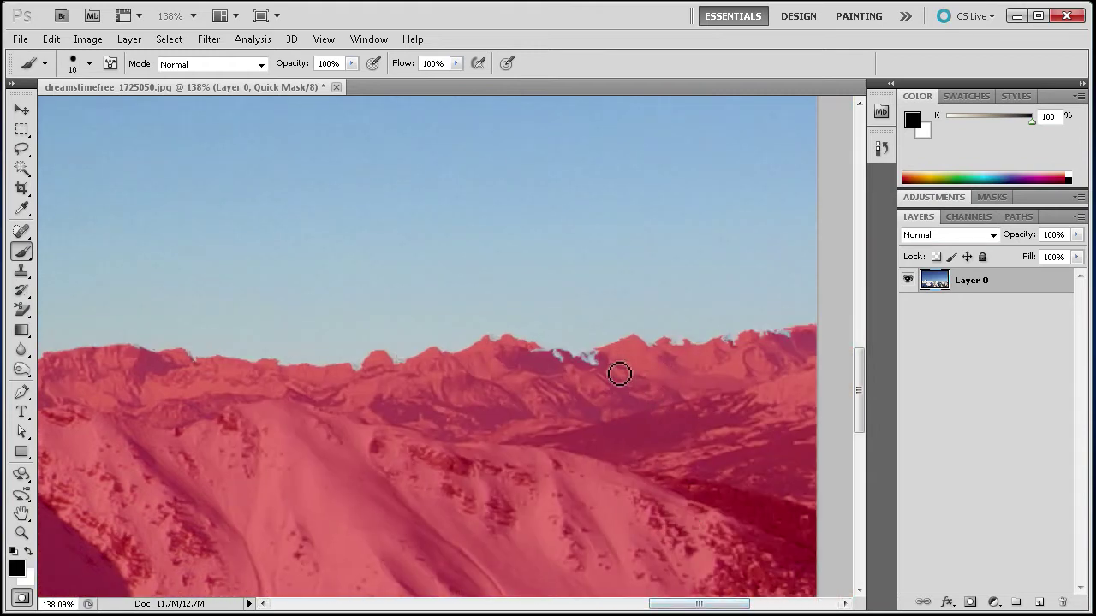
{"action": "key", "text": "bracketright"}
{"action": "key", "text": "bracketright"}
{"action": "key", "text": "bracketright"}
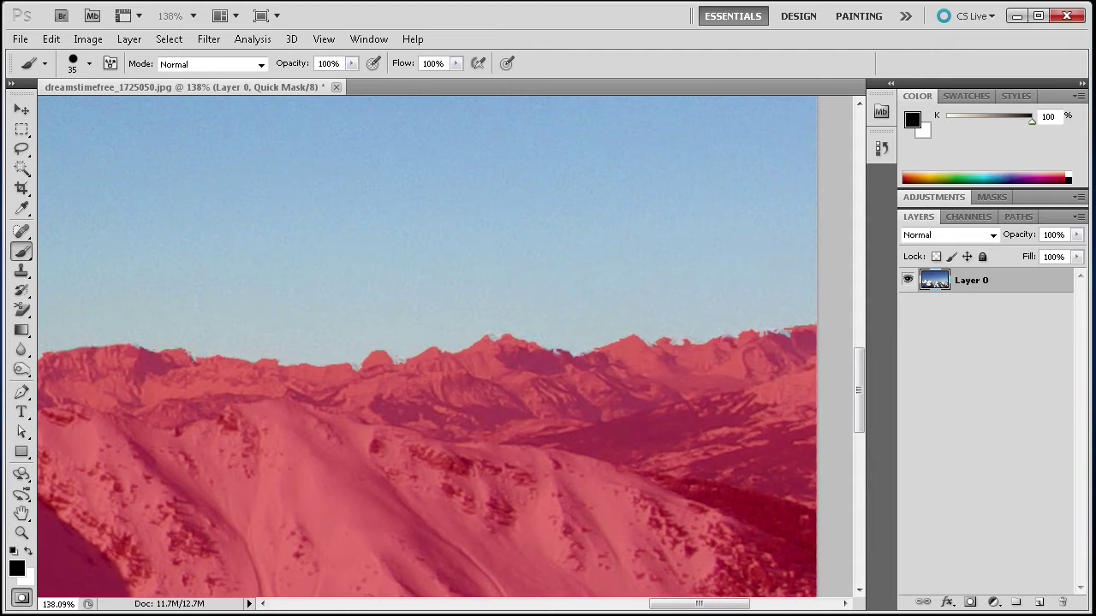
{"action": "key", "text": "bracketleft"}
{"action": "key", "text": "bracketleft"}
{"action": "key", "text": "bracketleft"}
{"action": "key", "text": "bracketleft"}
{"action": "key", "text": "bracketleft"}
{"action": "key", "text": "bracketleft"}
{"action": "left_click_drag", "start_coordinate": [717, 604], "coordinate": [738, 602]}
{"action": "key", "text": "bracketright"}
{"action": "key", "text": "bracketright"}
{"action": "key", "text": "bracketright"}
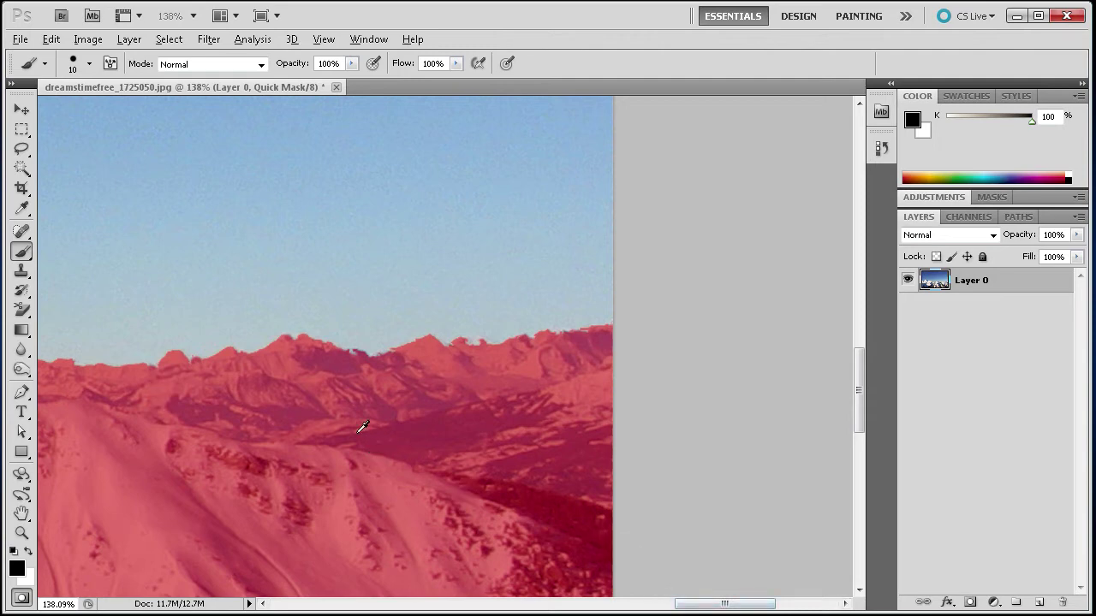
{"action": "scroll", "coordinate": [360, 424], "scroll_direction": "down", "scroll_amount": 5}
Zoom out and exit Quick Mask to turn the mask into a sky selection.
{"action": "left_click_drag", "start_coordinate": [666, 603], "coordinate": [625, 610]}
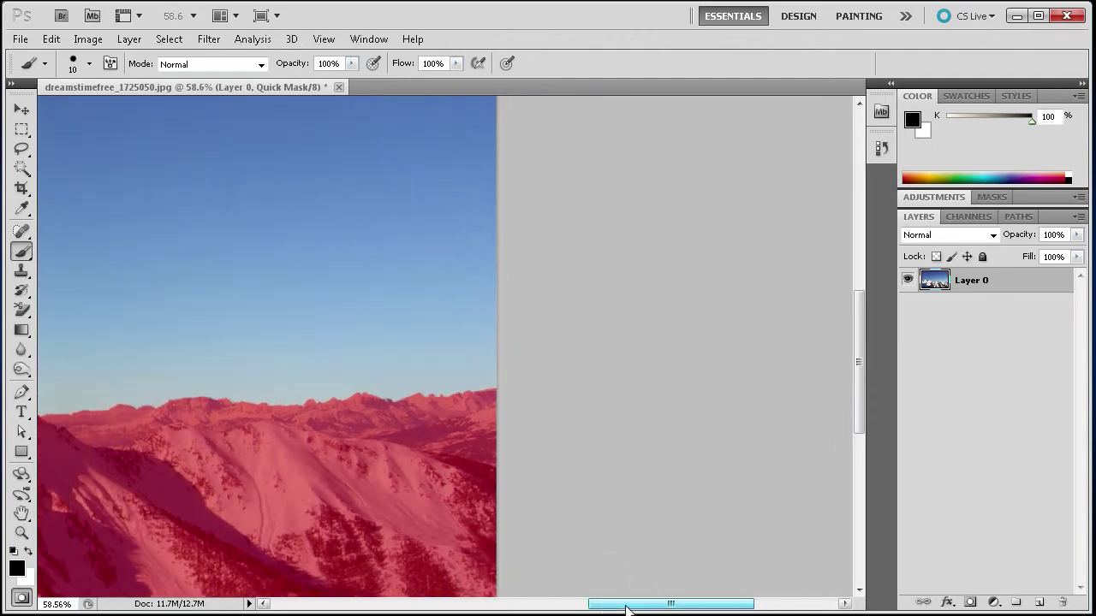
{"action": "scroll", "coordinate": [514, 480], "scroll_direction": "down", "scroll_amount": 2}
{"action": "scroll", "coordinate": [472, 426], "scroll_direction": "down", "scroll_amount": 1}
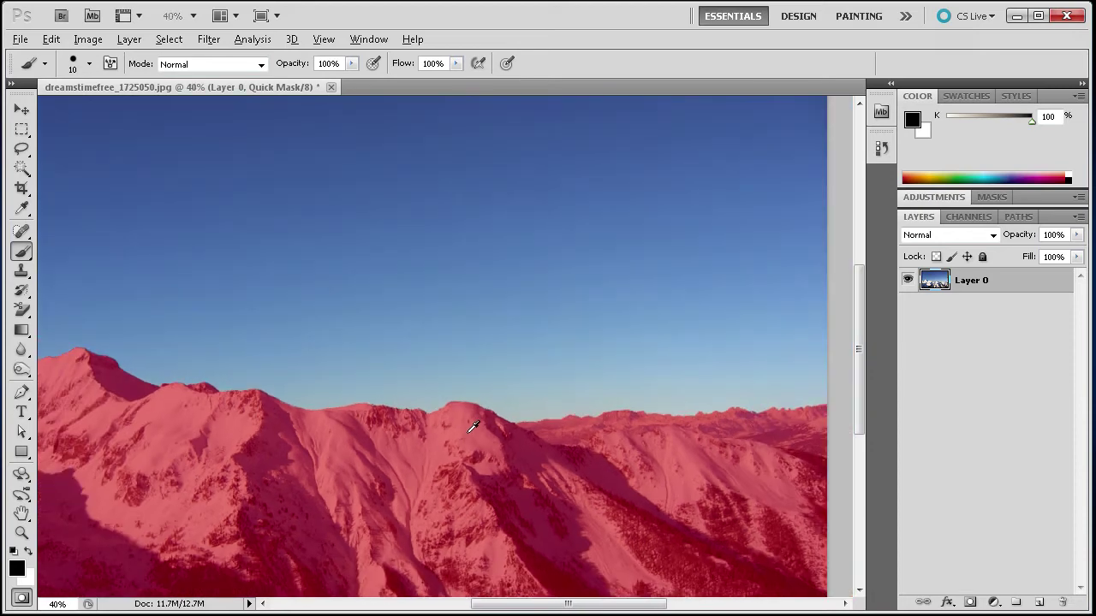
{"action": "scroll", "coordinate": [472, 426], "scroll_direction": "down", "scroll_amount": 1}
{"action": "scroll", "coordinate": [473, 427], "scroll_direction": "up", "scroll_amount": 1}
{"action": "scroll", "coordinate": [472, 426], "scroll_direction": "down", "scroll_amount": 1}
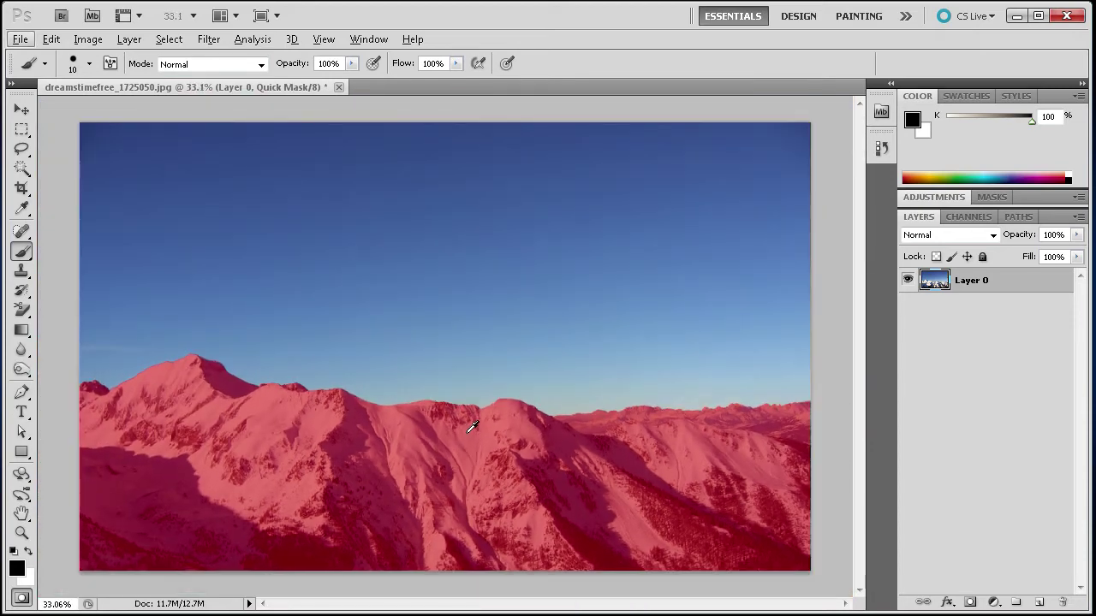
{"action": "key", "text": "q"}
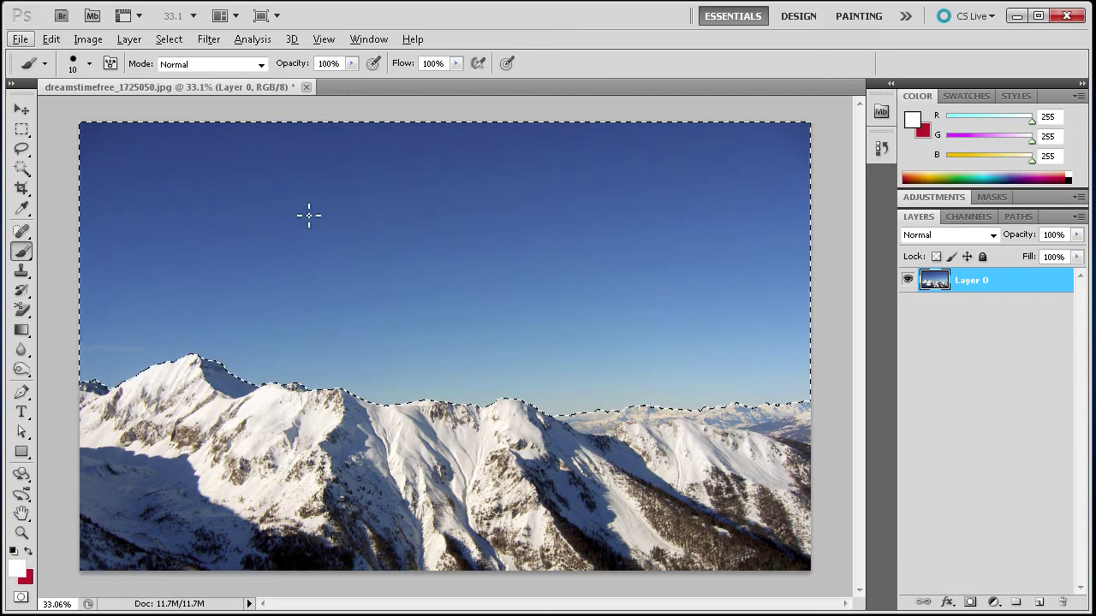
Use Layer via Cut to move the sky onto Layer 1, then hide Layer 1.
{"action": "right_click", "coordinate": [279, 292]}
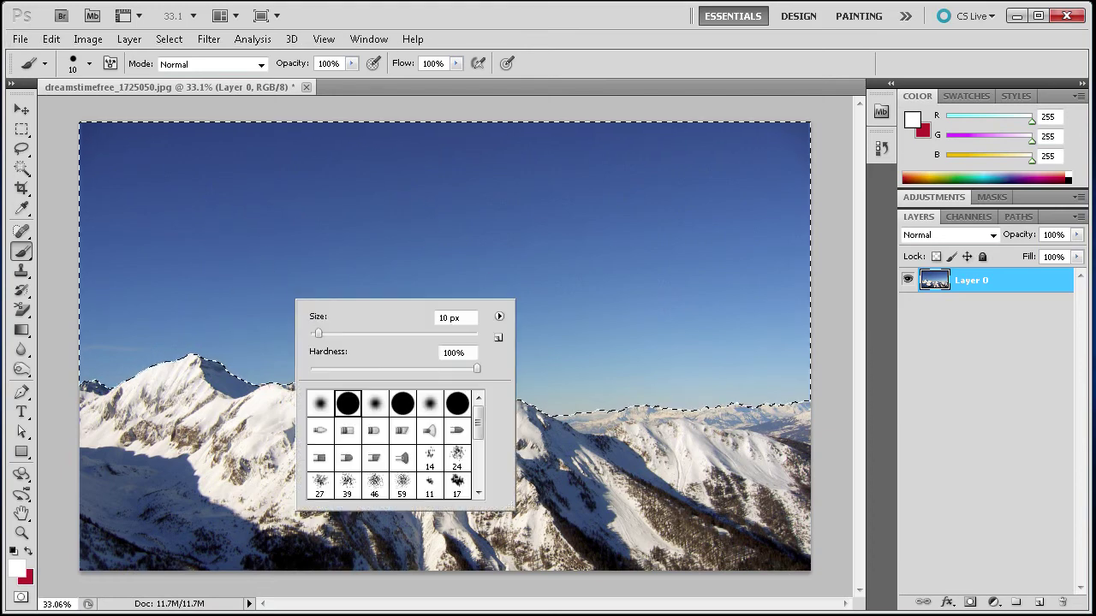
{"action": "left_click", "coordinate": [22, 128]}
{"action": "right_click", "coordinate": [436, 291]}
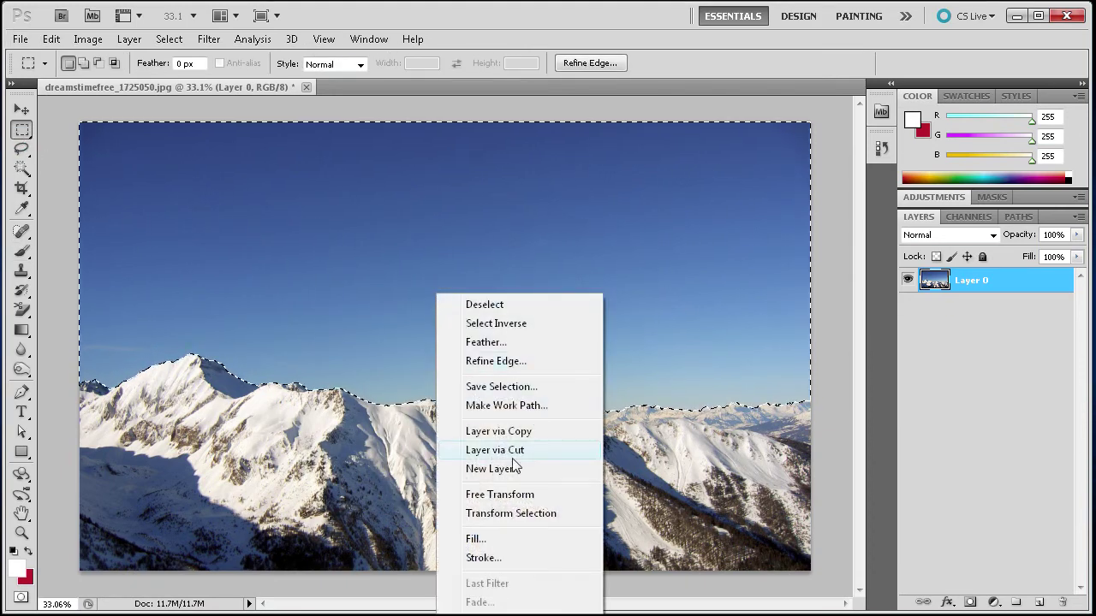
{"action": "left_click", "coordinate": [501, 450]}
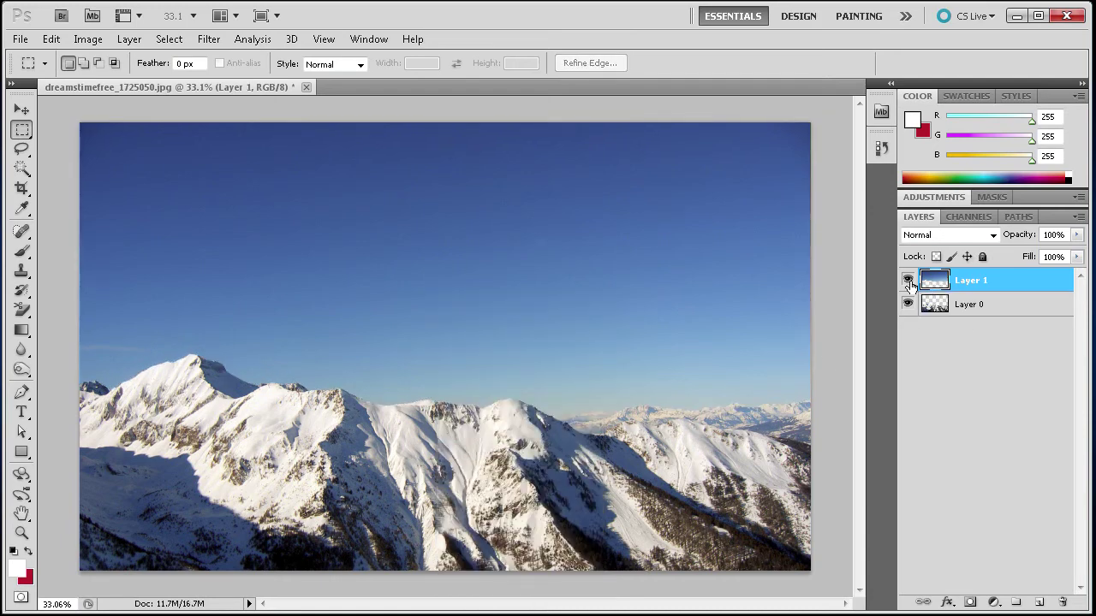
{"action": "left_click", "coordinate": [908, 281]}
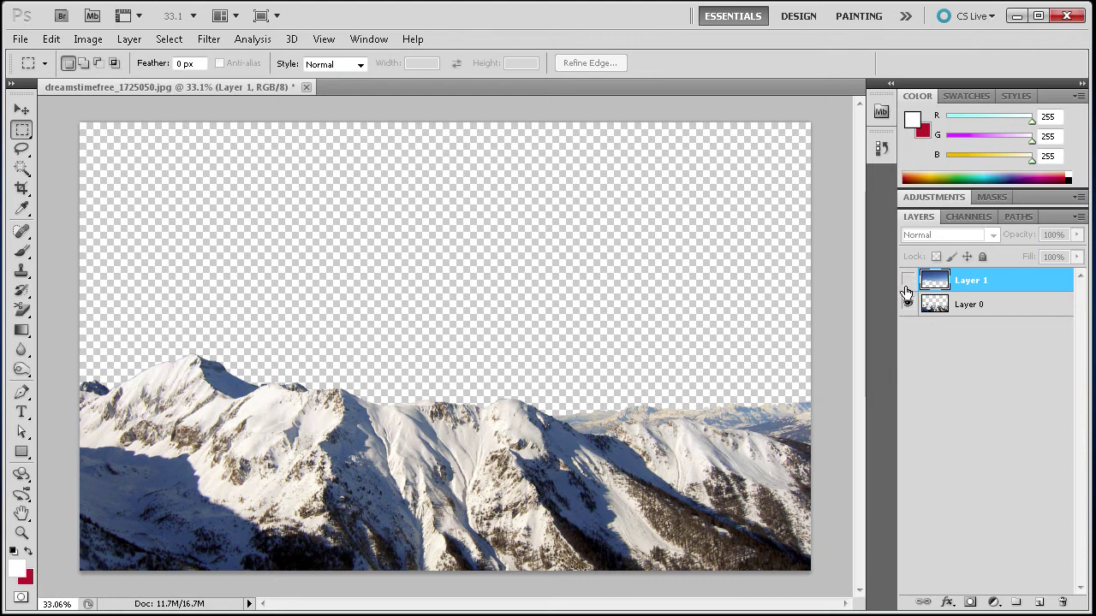
Undo the sky cut, deselect, and paint a large-brush Quick Mask over the lower mountains.
{"action": "key", "text": "ctrl+z"}
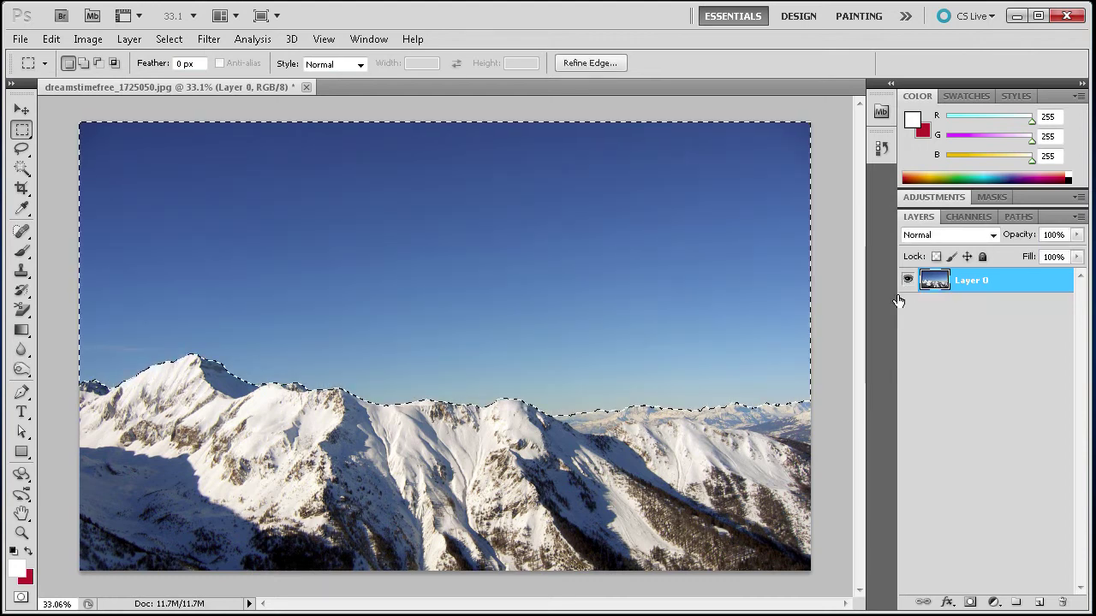
{"action": "key", "text": "ctrl+d"}
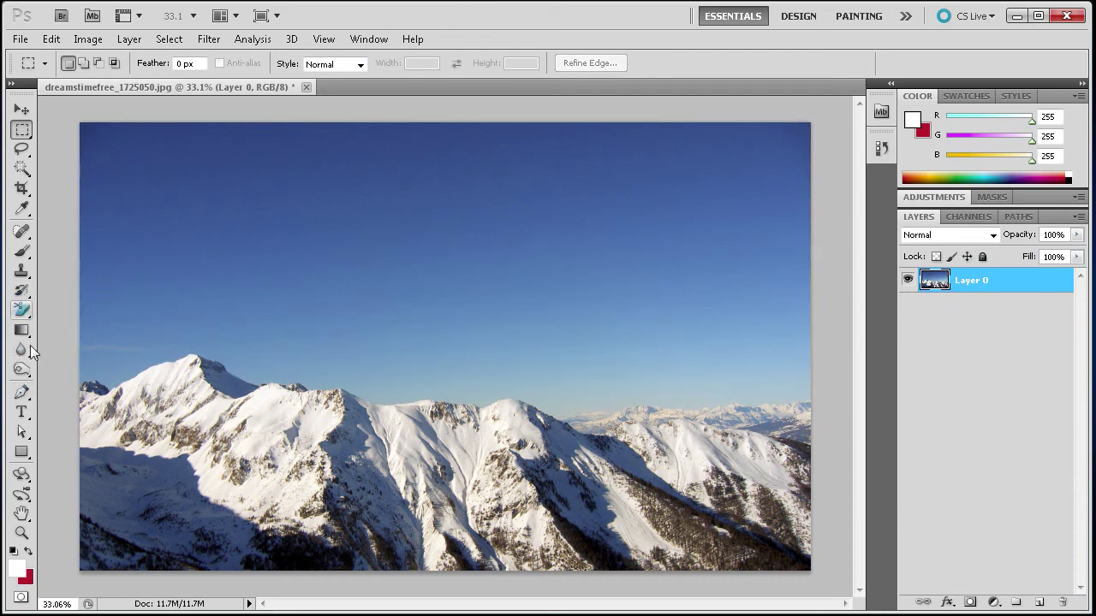
{"action": "key", "text": "q"}
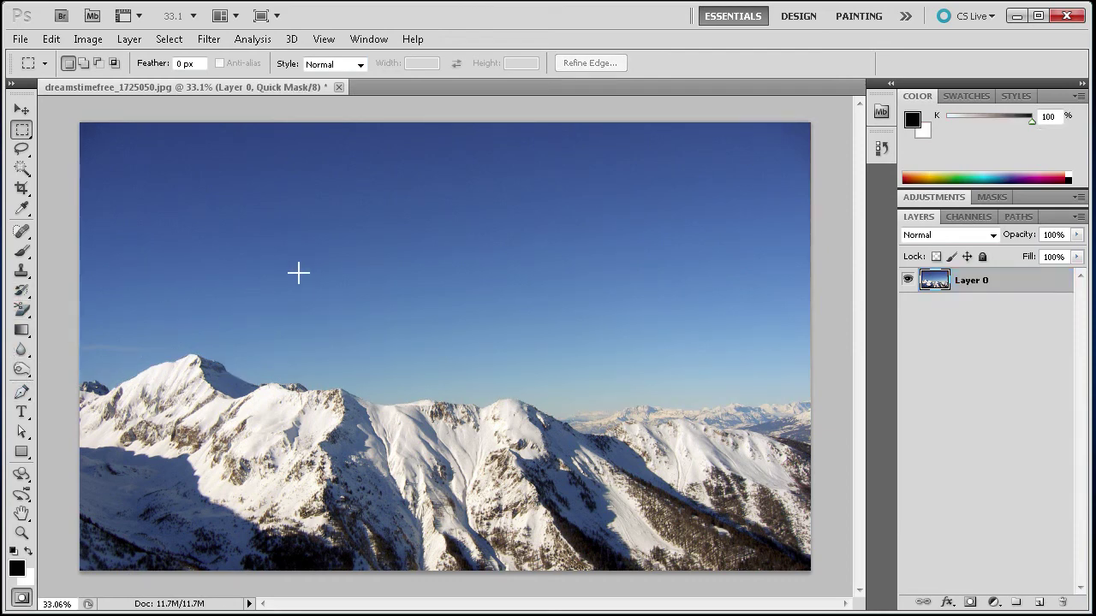
{"action": "key", "text": "b"}
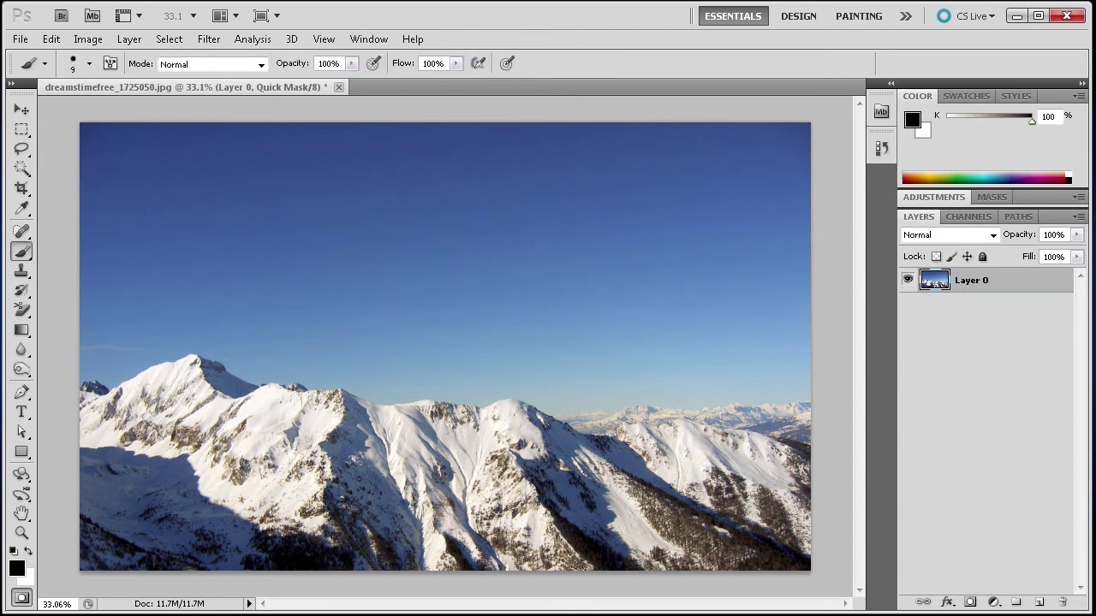
{"action": "key", "text": "bracketright"}
{"action": "key", "text": "bracketright"}
{"action": "key", "text": "bracketright"}
{"action": "key", "text": "bracketright"}
{"action": "key", "text": "bracketright"}
{"action": "key", "text": "bracketright"}
{"action": "key", "text": "bracketright"}
{"action": "key", "text": "bracketright"}
{"action": "key", "text": "bracketright"}
{"action": "key", "text": "bracketright"}
{"action": "mouse_move", "coordinate": [151, 484]}
{"action": "left_mouse_down"}
{"action": "mouse_move", "coordinate": [190, 486]}
{"action": "mouse_move", "coordinate": [67, 487]}
{"action": "mouse_move", "coordinate": [124, 528]}
{"action": "mouse_move", "coordinate": [71, 521]}
{"action": "mouse_move", "coordinate": [716, 520]}
{"action": "mouse_move", "coordinate": [662, 490]}
{"action": "mouse_move", "coordinate": [736, 524]}
{"action": "mouse_move", "coordinate": [760, 490]}
{"action": "mouse_move", "coordinate": [580, 466]}
{"action": "mouse_move", "coordinate": [478, 478]}
{"action": "mouse_move", "coordinate": [75, 446]}
{"action": "mouse_move", "coordinate": [47, 396]}
{"action": "mouse_move", "coordinate": [140, 397]}
{"action": "mouse_move", "coordinate": [220, 419]}
{"action": "mouse_move", "coordinate": [426, 424]}
{"action": "mouse_move", "coordinate": [605, 460]}
{"action": "mouse_move", "coordinate": [751, 437]}
{"action": "mouse_move", "coordinate": [642, 434]}
{"action": "mouse_move", "coordinate": [281, 462]}
{"action": "left_mouse_up"}
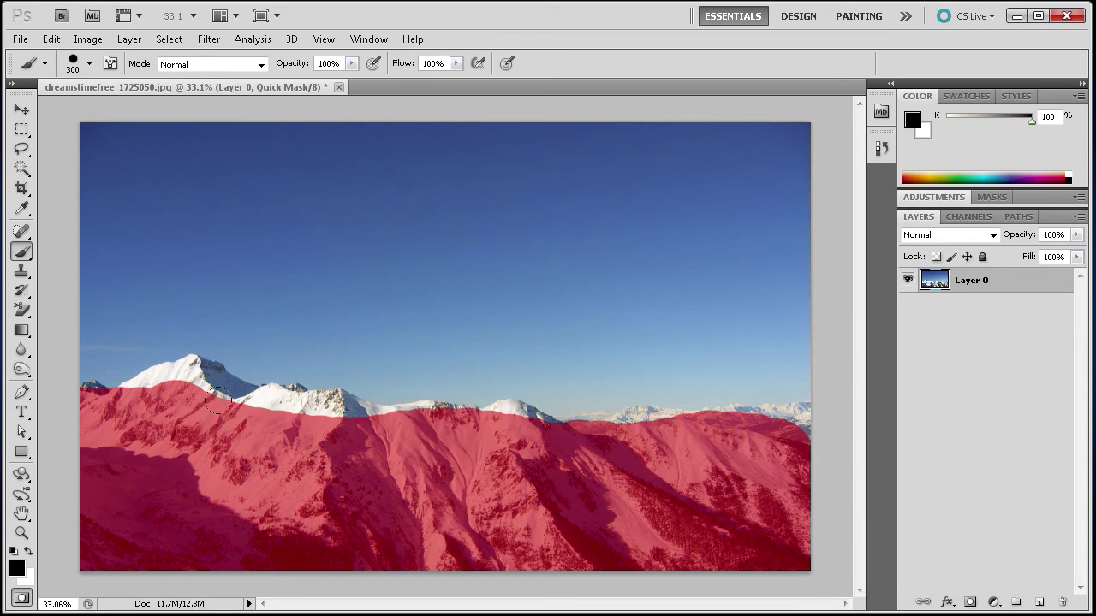
{"action": "key", "text": "q"}
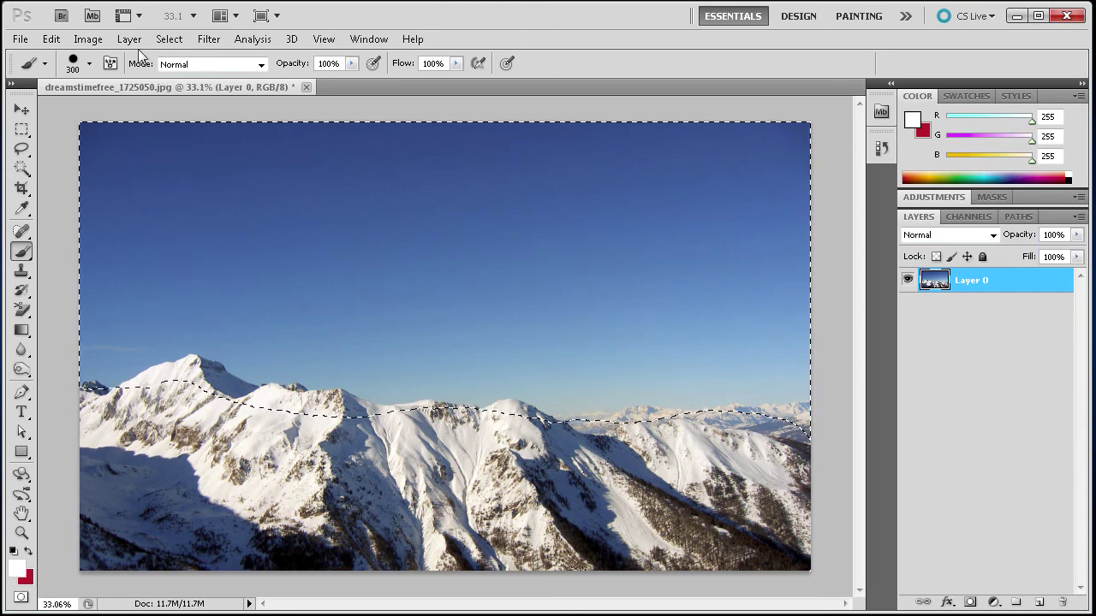
Apply Select > Inverse to target the lower mountains and switch to the Rectangular Marquee.
{"action": "left_click", "coordinate": [168, 39]}
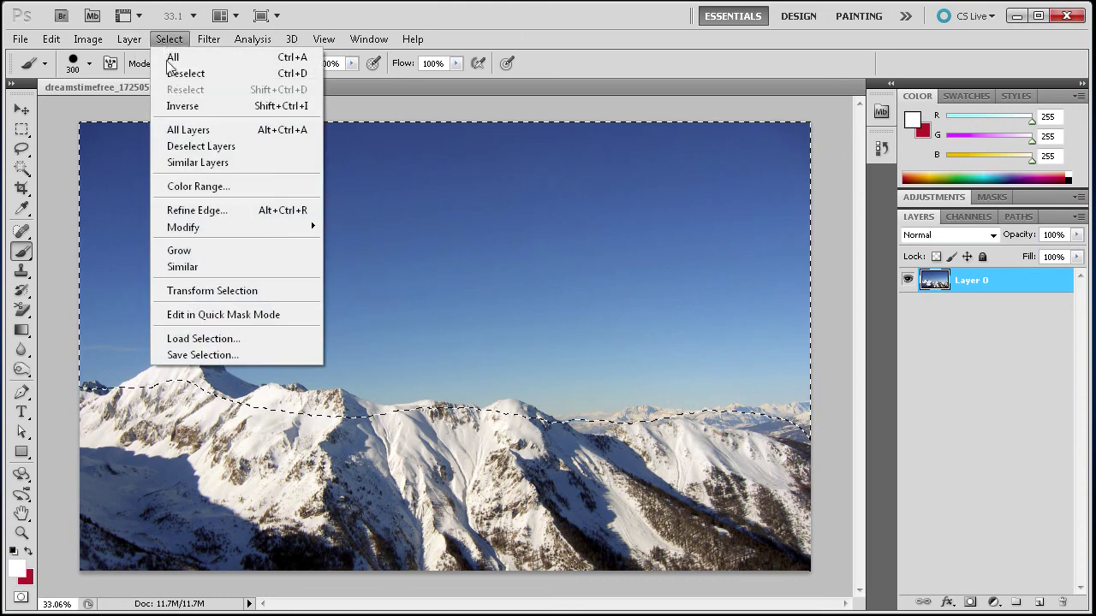
{"action": "left_click", "coordinate": [183, 105]}
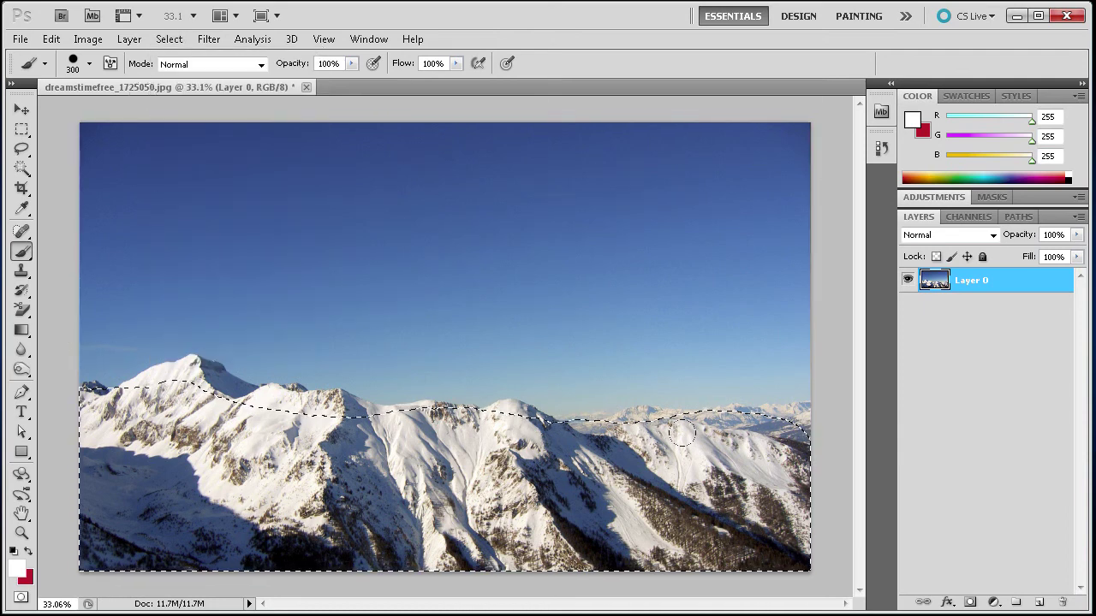
{"action": "left_click", "coordinate": [22, 130]}
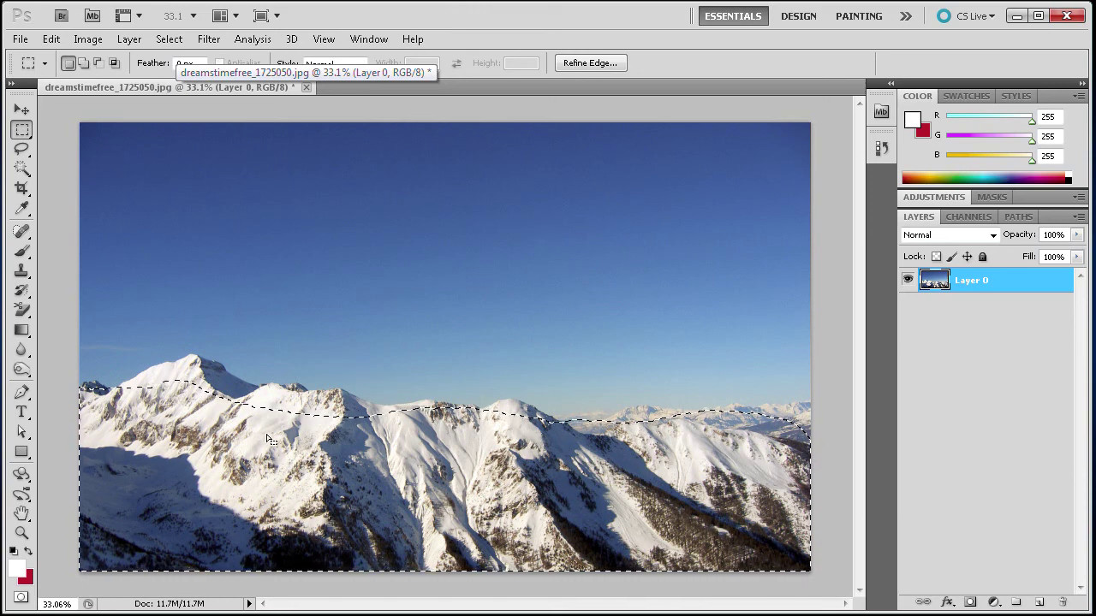
{"action": "right_click", "coordinate": [271, 439]}
Cut the mountains onto Layer 1 via Layer via Cut, then hide and re-show Layer 0.
{"action": "left_click", "coordinate": [334, 595]}
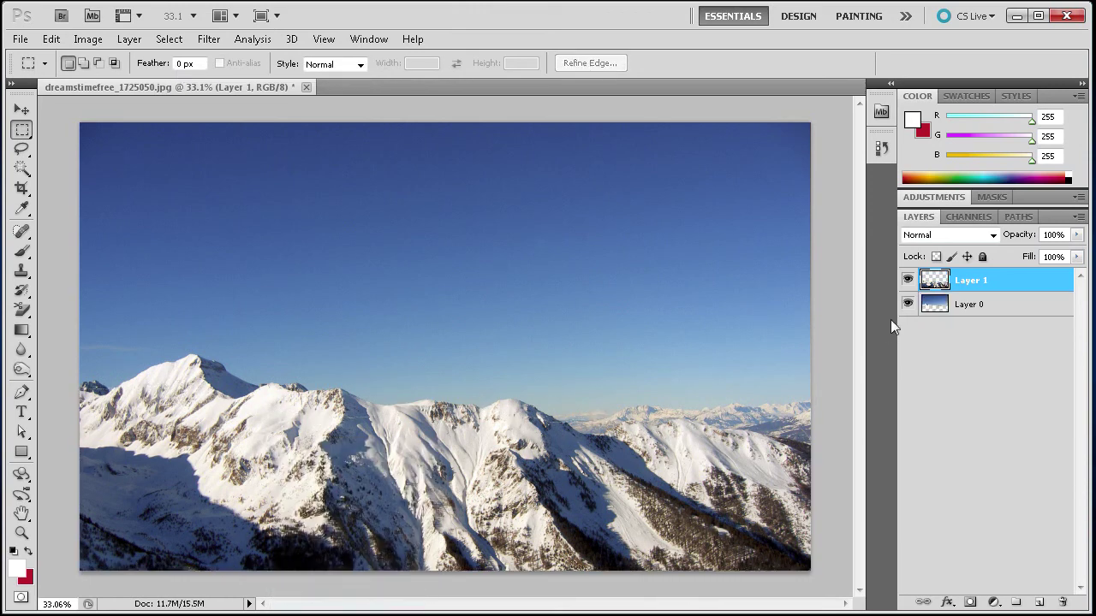
{"action": "left_click", "coordinate": [909, 304]}
{"action": "left_click", "coordinate": [908, 304]}
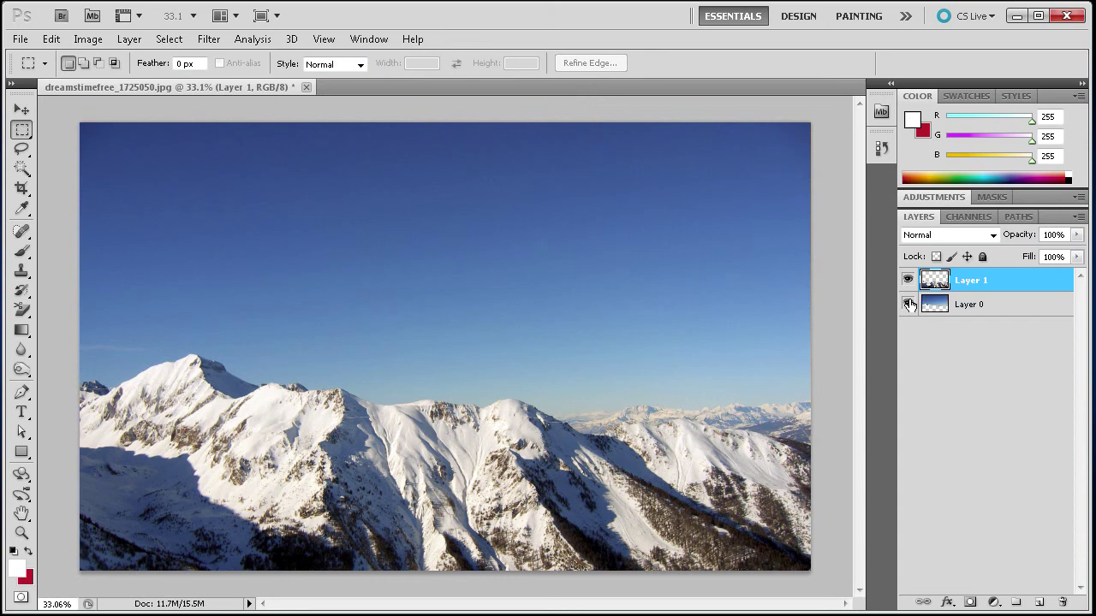